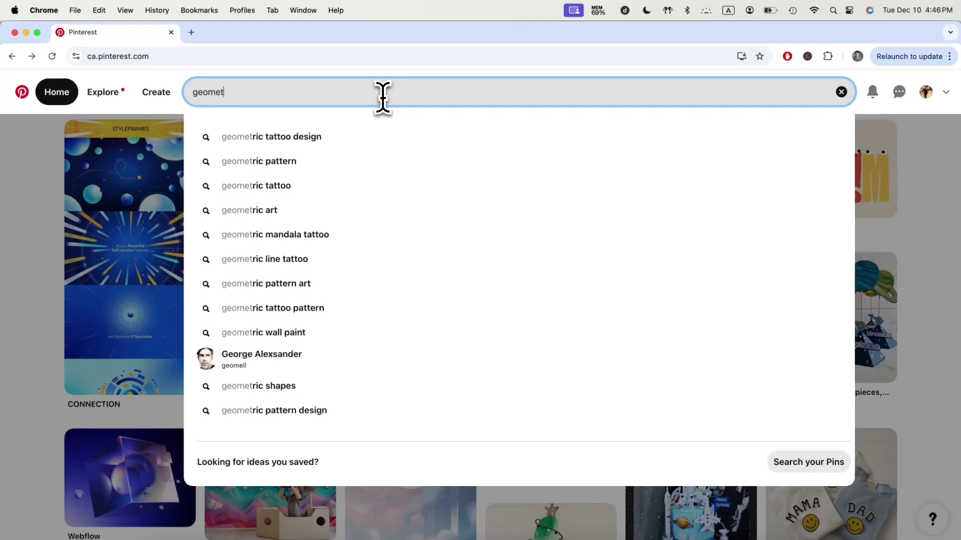
Search Pinterest for "geometric animation" and preview the Circular Geometric shapes pin before returning to the results
{"action": "key", "text": "Return"}
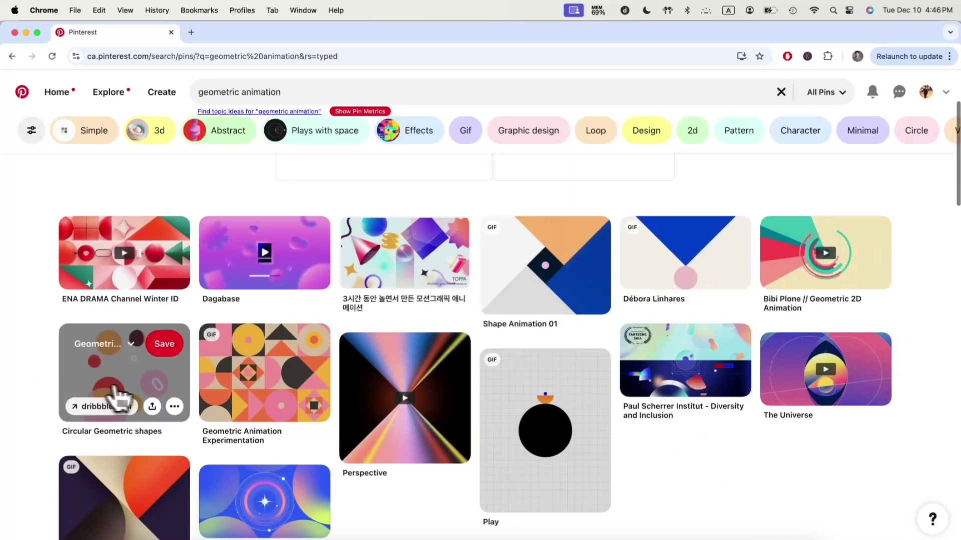
{"action": "left_click", "coordinate": [119, 397]}
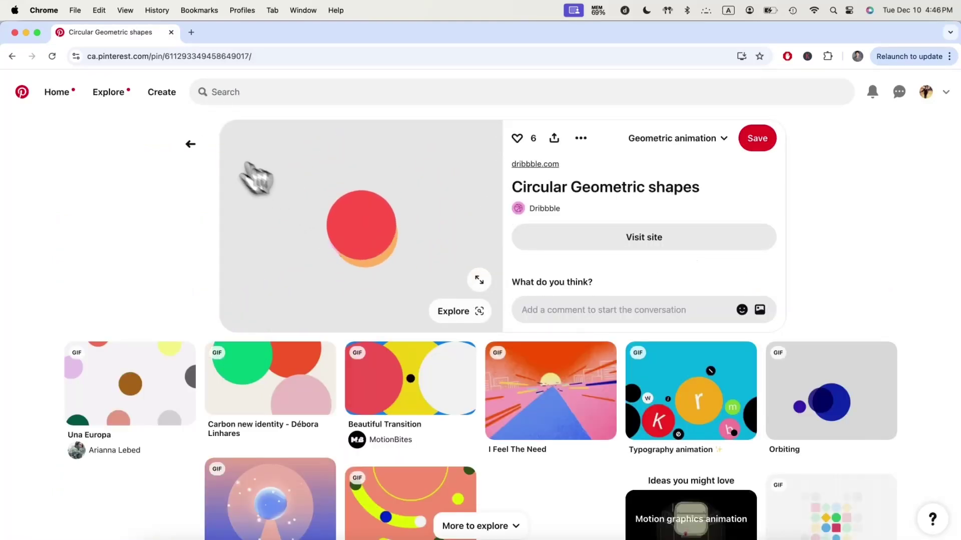
{"action": "left_click", "coordinate": [190, 145]}
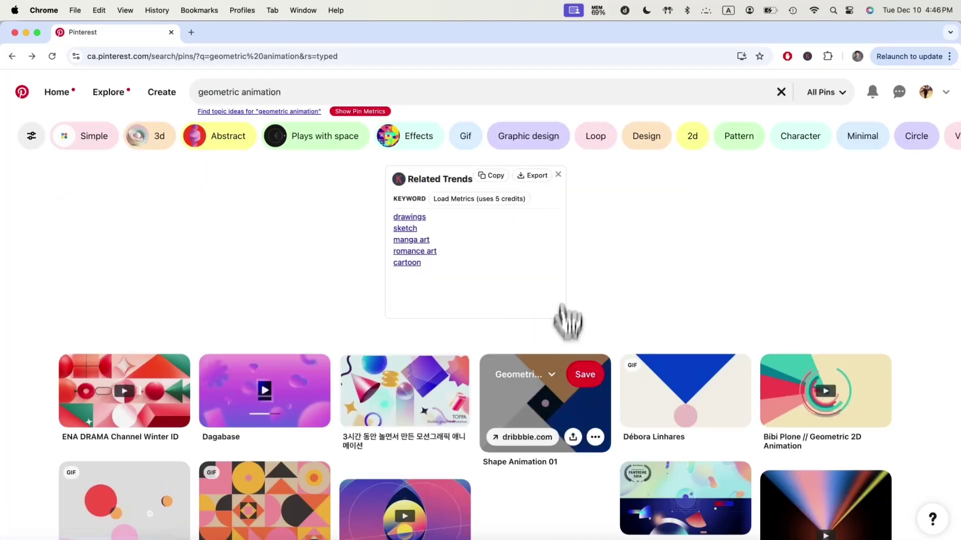
View the Shape Animation 01 pin and follow its related pins, including the 16 / 52 animation
{"action": "left_click", "coordinate": [567, 419]}
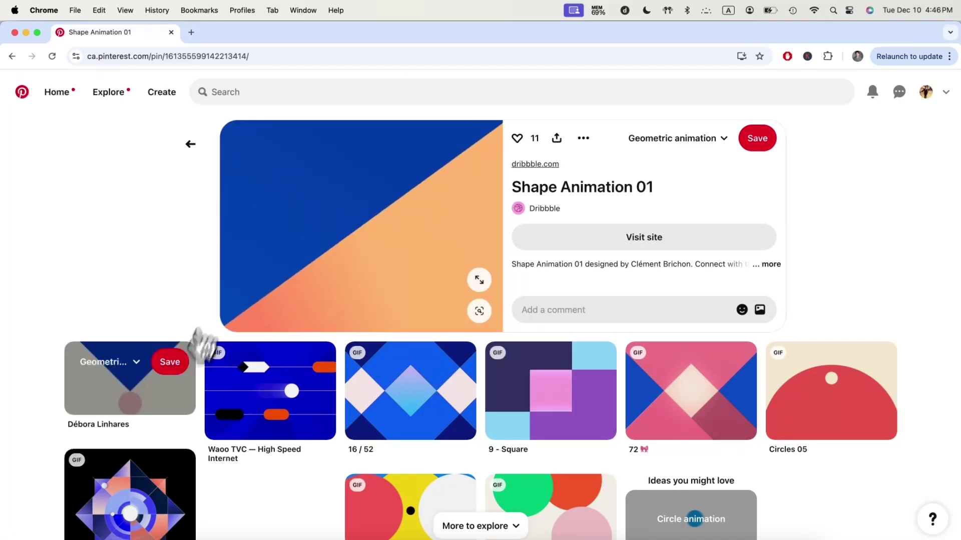
{"action": "left_click", "coordinate": [125, 406]}
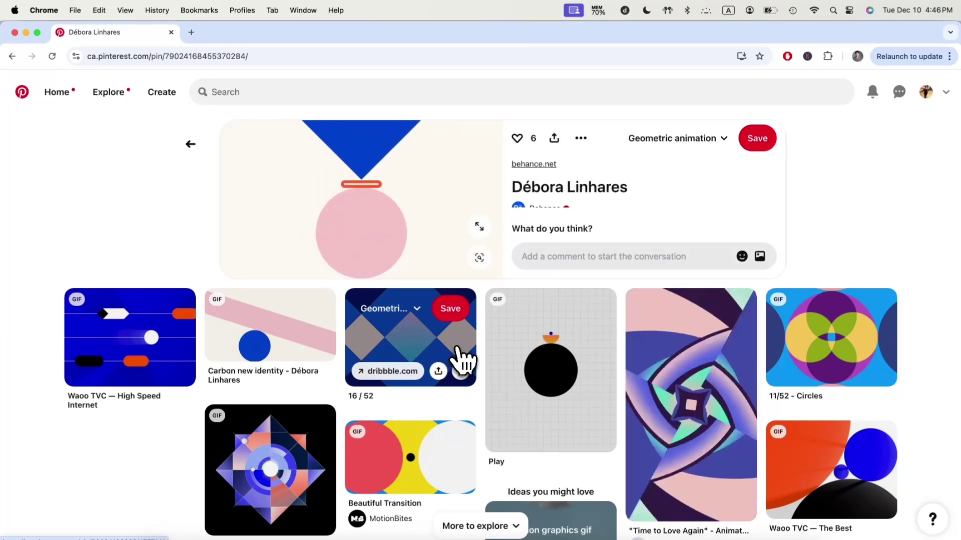
{"action": "left_click", "coordinate": [426, 352]}
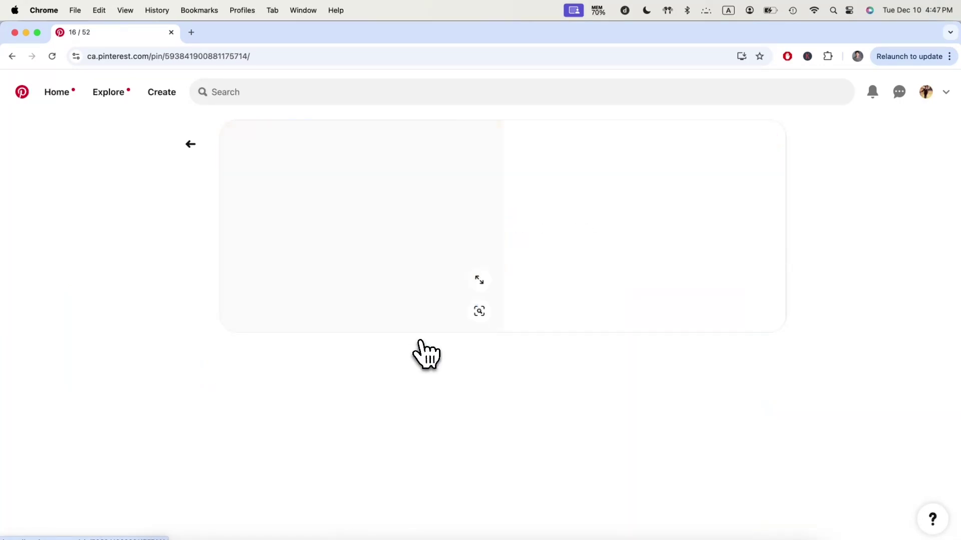
Open the Play pin and save its GIF image to the computer
{"action": "left_click", "coordinate": [426, 353]}
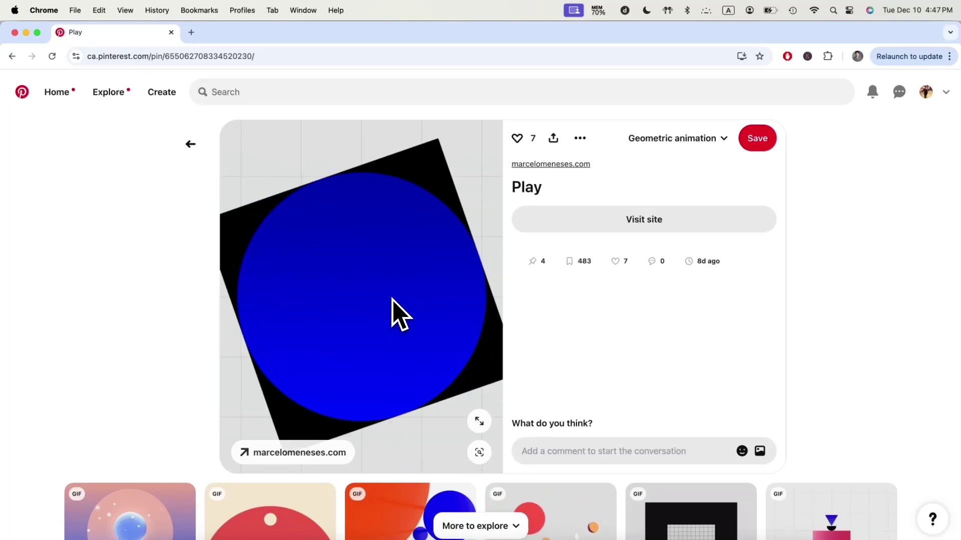
{"action": "right_click", "coordinate": [393, 301]}
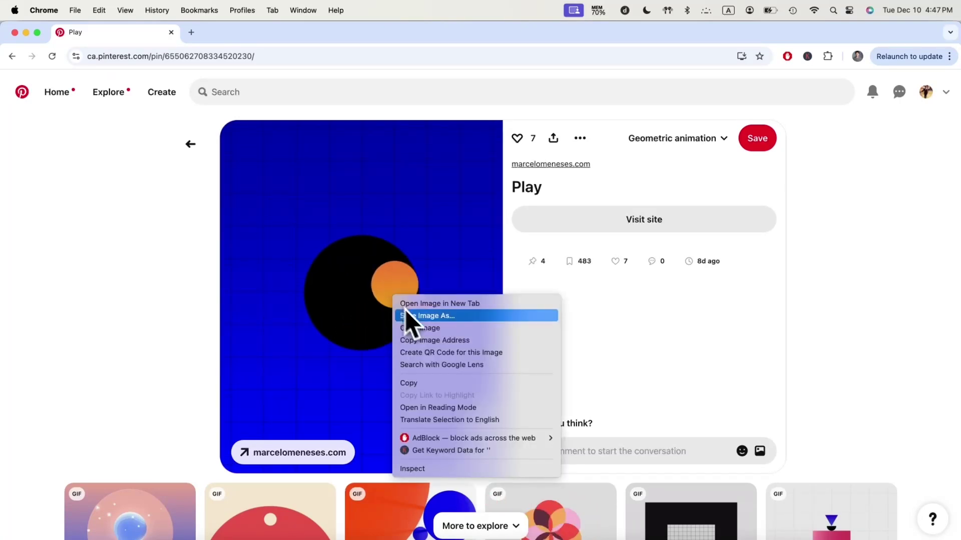
{"action": "left_click", "coordinate": [407, 315]}
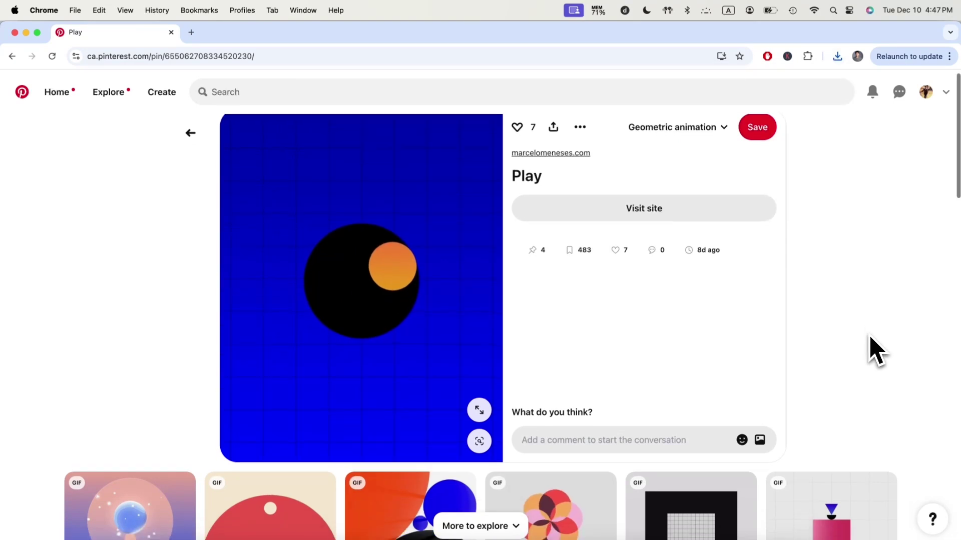
Open the related Waoo TVC — The Best pin and browse the animations suggested below it
{"action": "scroll", "coordinate": [873, 350], "scroll_direction": "down", "scroll_amount": 5}
{"action": "left_click", "coordinate": [406, 323]}
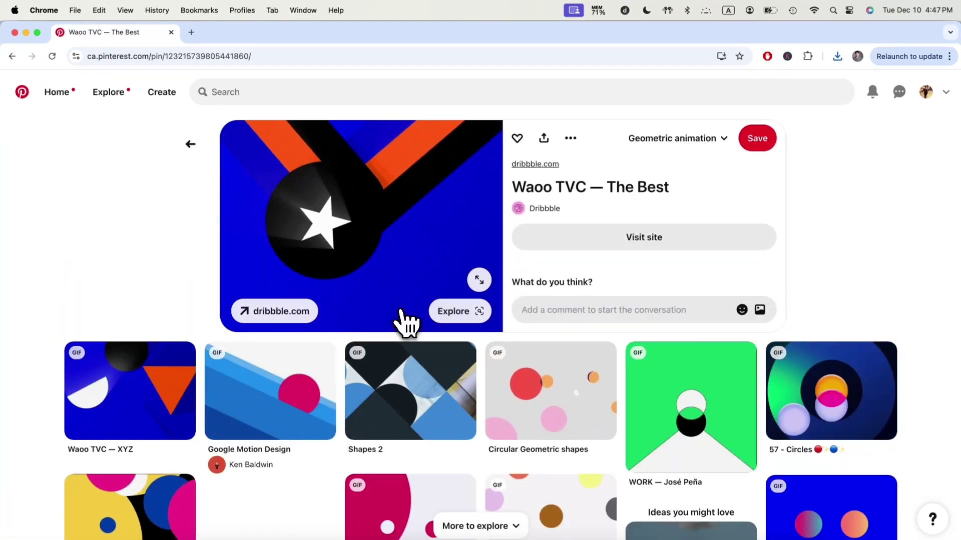
{"action": "scroll", "coordinate": [414, 382], "scroll_direction": "down", "scroll_amount": 3}
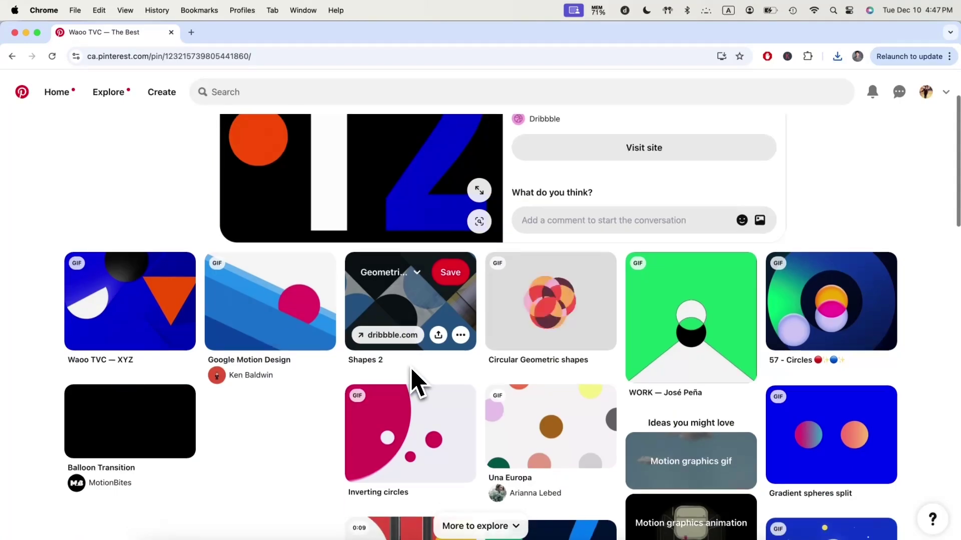
Save the Google Motion Design pin to the Geometric animation board and open that board to view its pins
{"action": "left_click", "coordinate": [295, 333]}
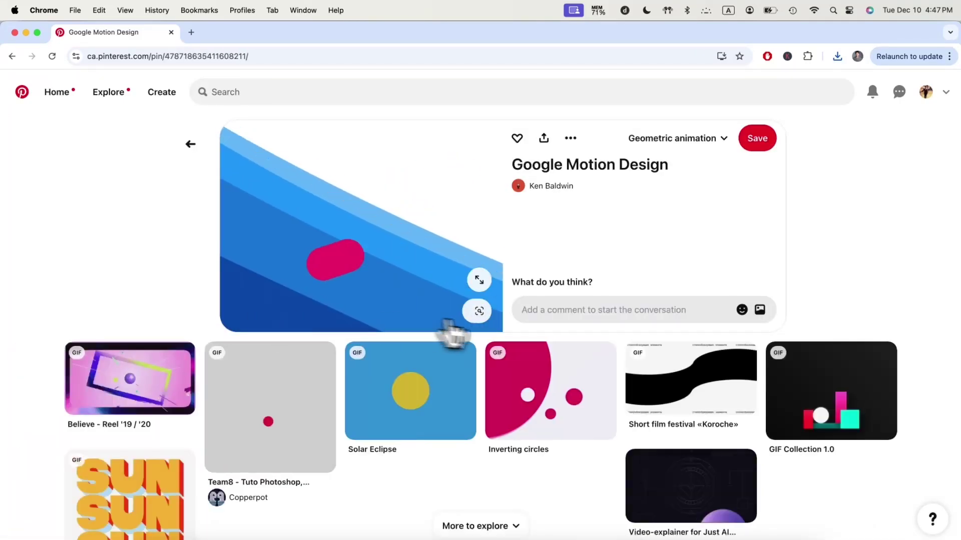
{"action": "scroll", "coordinate": [568, 375], "scroll_direction": "down", "scroll_amount": 3}
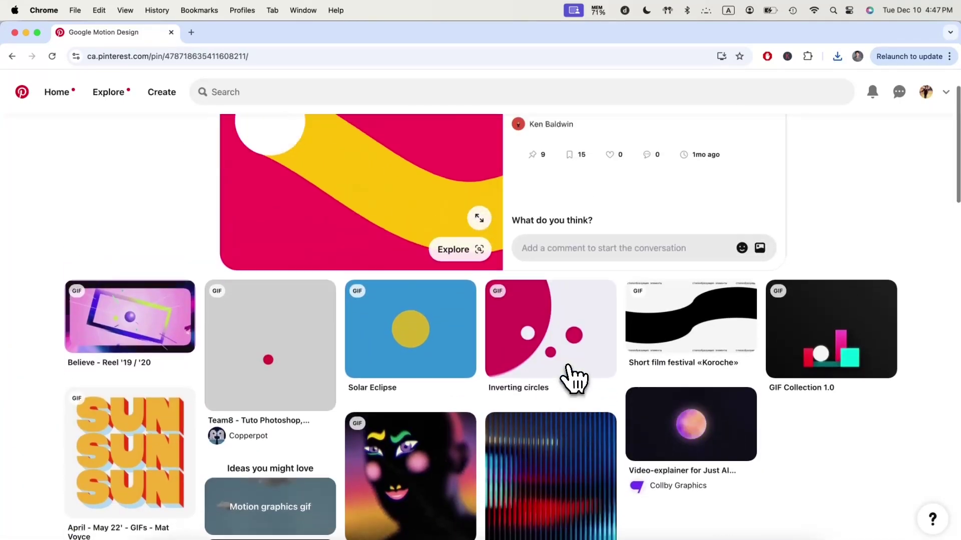
{"action": "scroll", "coordinate": [575, 381], "scroll_direction": "up", "scroll_amount": 3}
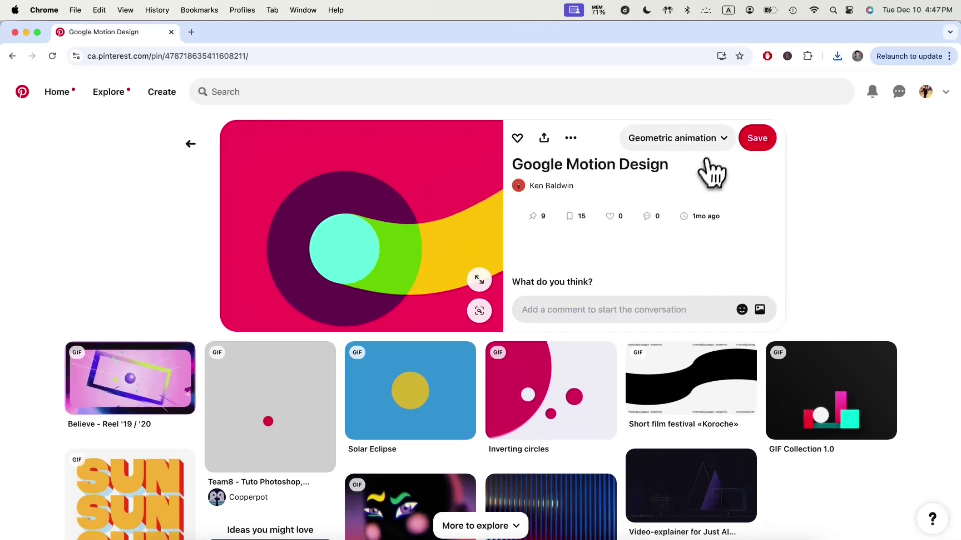
{"action": "left_click", "coordinate": [710, 140]}
{"action": "left_click", "coordinate": [681, 269]}
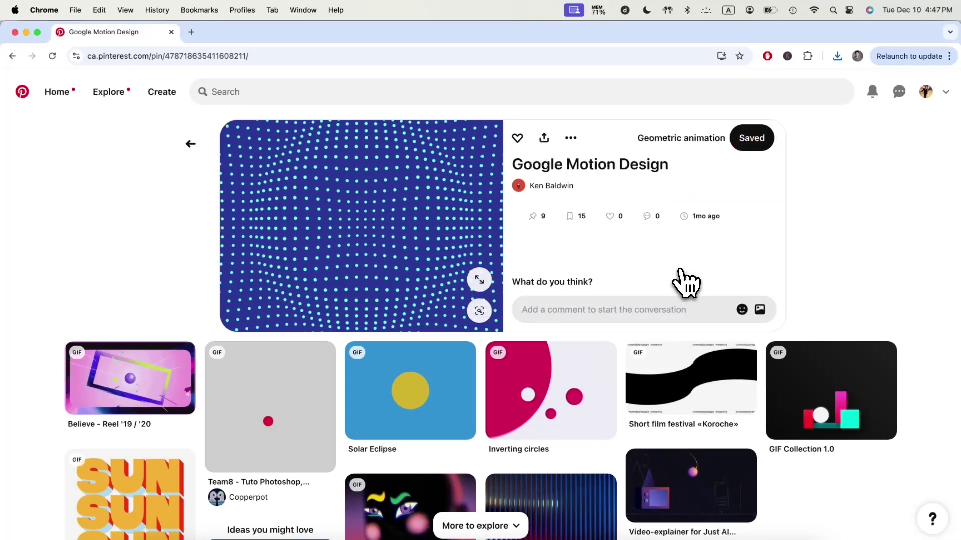
{"action": "left_click", "coordinate": [705, 137]}
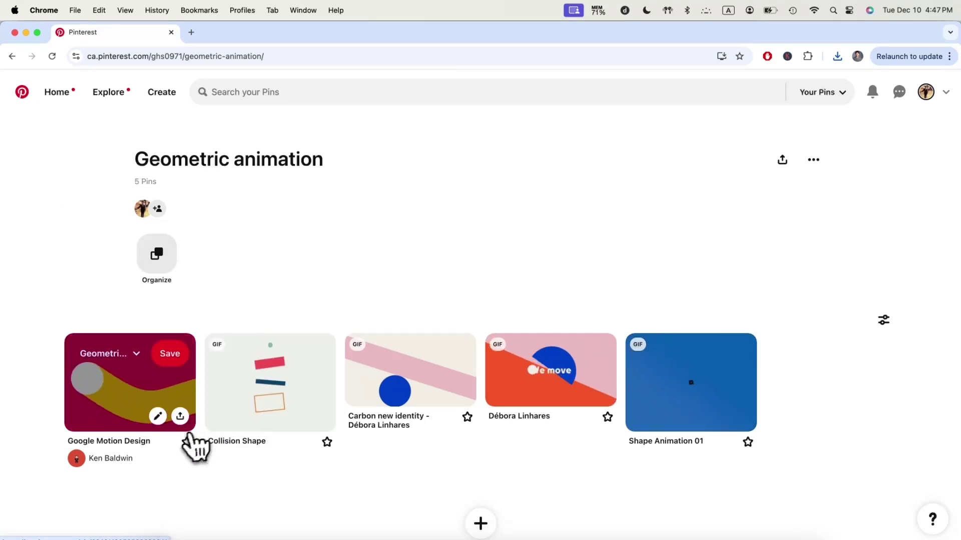
{"action": "left_click", "coordinate": [453, 413]}
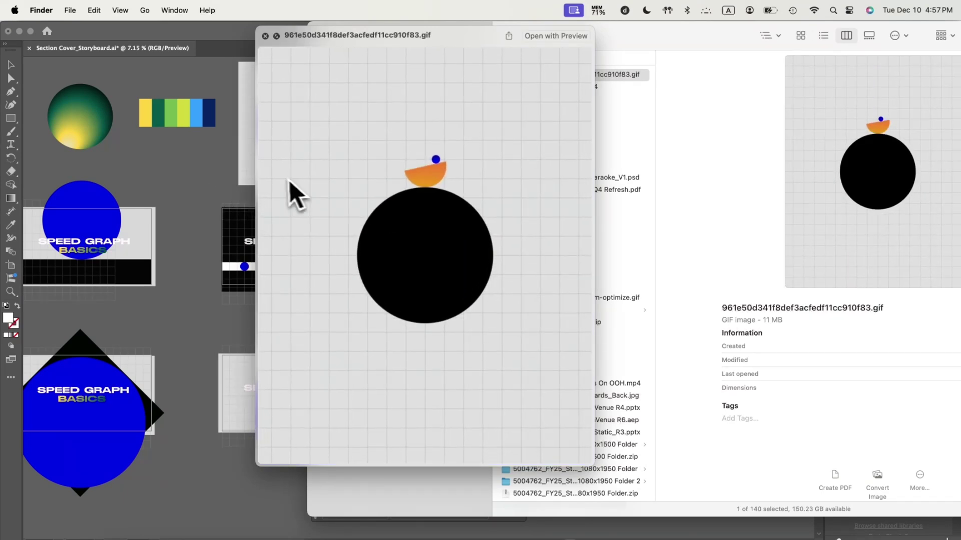
Switch to the Illustrator storyboard and examine the three reference stills placed above the frames
{"action": "left_click", "coordinate": [197, 165]}
{"action": "scroll", "coordinate": [385, 206], "scroll_direction": "up", "scroll_amount": 3}
{"action": "left_click", "coordinate": [464, 190]}
{"action": "left_click", "coordinate": [378, 189]}
{"action": "left_click", "coordinate": [564, 187]}
{"action": "left_click", "coordinate": [486, 154]}
{"action": "left_click", "coordinate": [523, 204]}
{"action": "left_click", "coordinate": [377, 189]}
Move the colour palette strip slightly down beside the gradient circle and deselect it
{"action": "left_click_drag", "start_coordinate": [231, 143], "coordinate": [224, 162]}
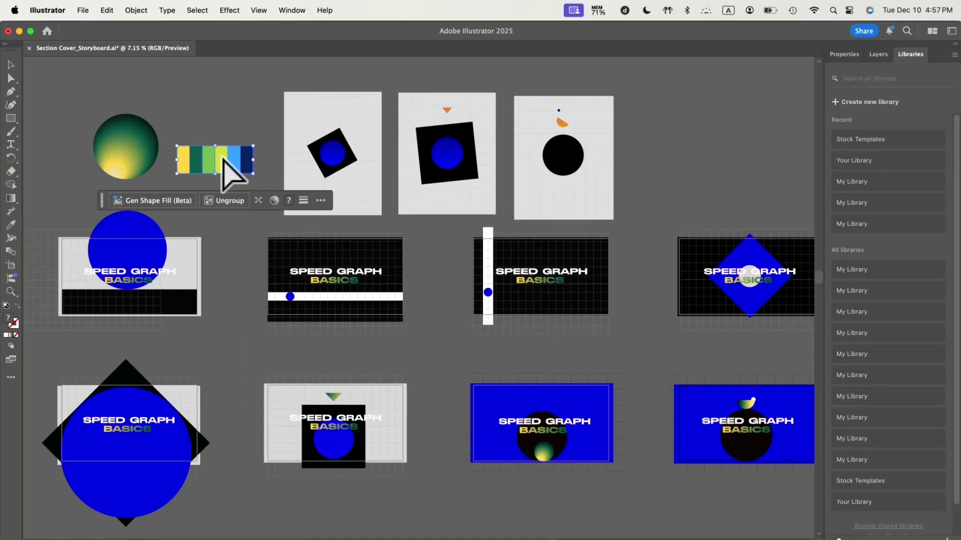
{"action": "left_click", "coordinate": [206, 131]}
{"action": "scroll", "coordinate": [204, 294], "scroll_direction": "left", "scroll_amount": 3}
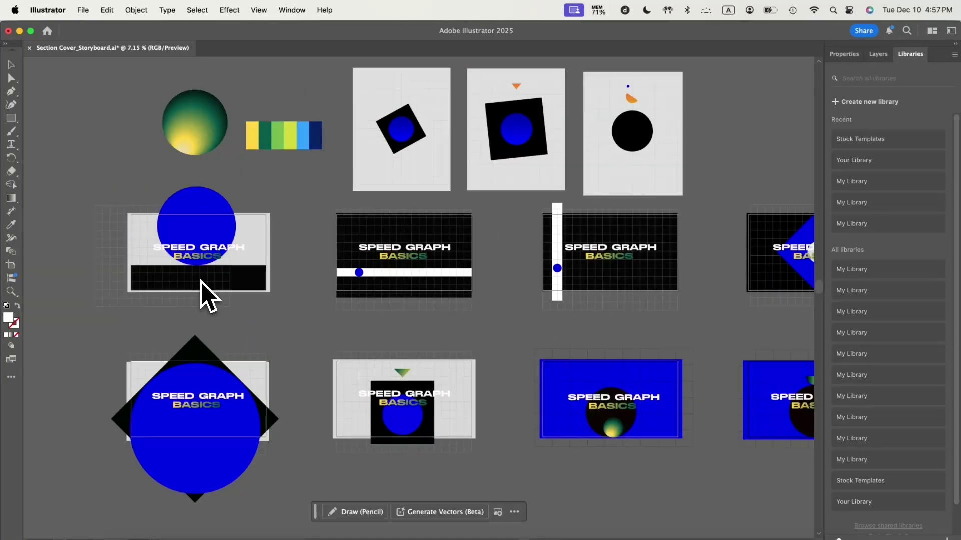
{"action": "scroll", "coordinate": [204, 294], "scroll_direction": "up", "scroll_amount": 3}
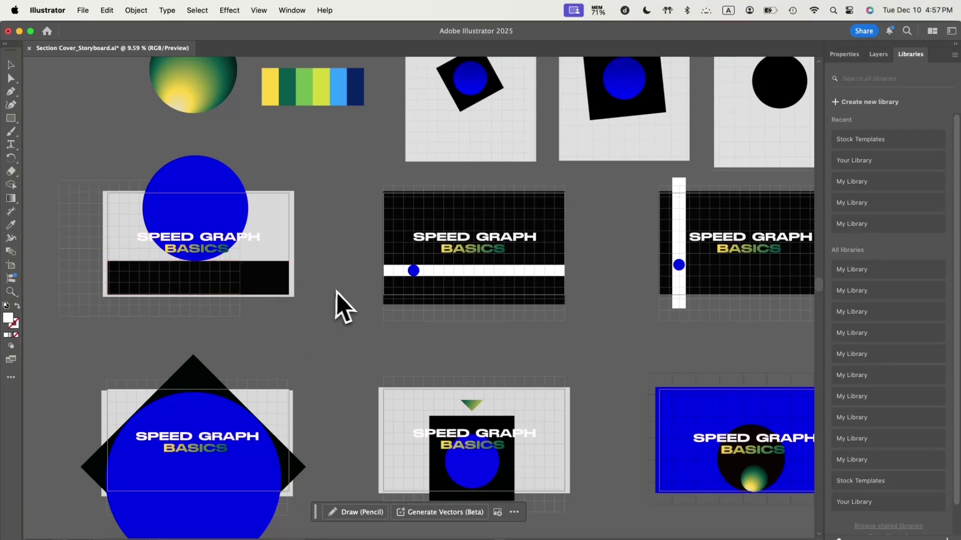
{"action": "scroll", "coordinate": [339, 293], "scroll_direction": "right", "scroll_amount": 3}
{"action": "scroll", "coordinate": [338, 293], "scroll_direction": "down", "scroll_amount": 1}
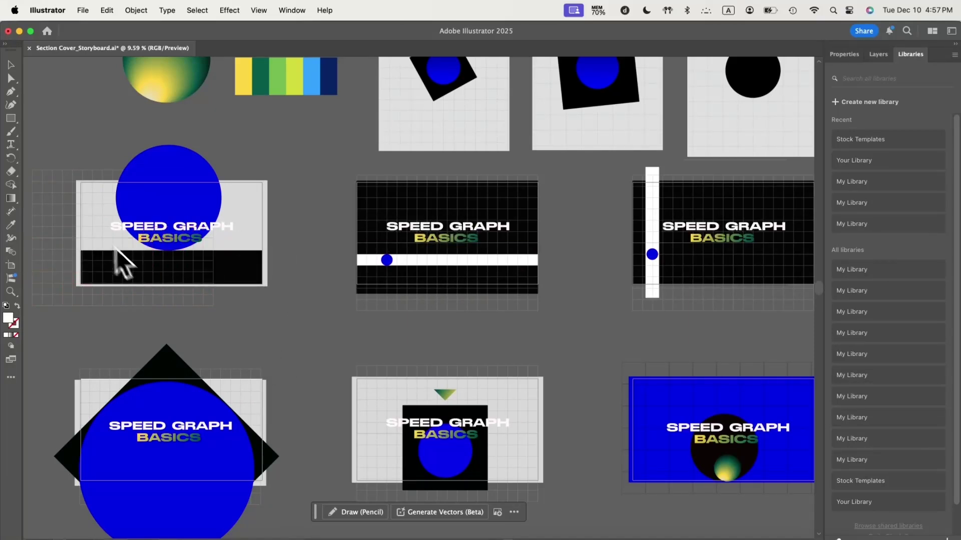
{"action": "left_click", "coordinate": [127, 265]}
{"action": "left_click_drag", "start_coordinate": [112, 254], "coordinate": [135, 261]}
{"action": "key", "text": "super+z"}
Shift the grid on the first storyboard frame sideways so it lines up with the frame's edges
{"action": "left_click", "coordinate": [307, 297]}
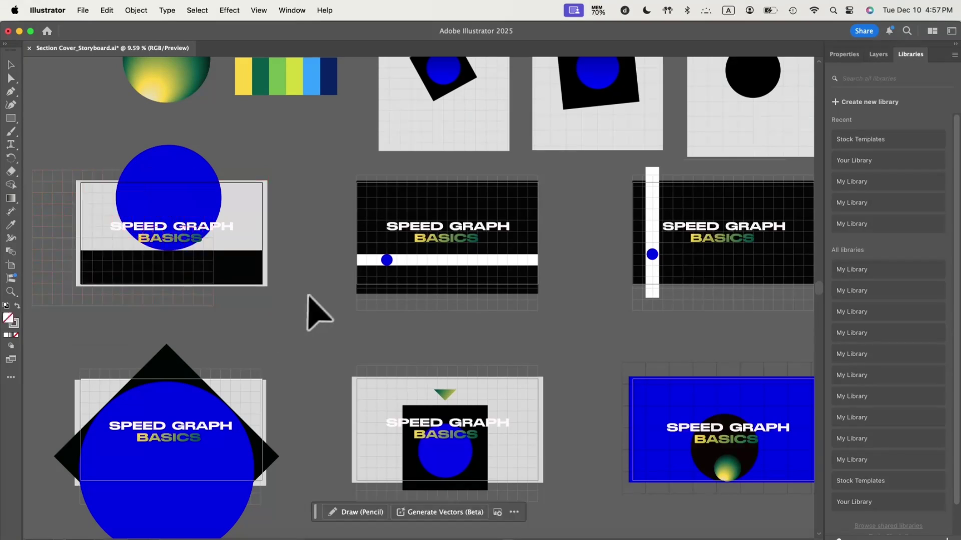
{"action": "left_click_drag", "start_coordinate": [210, 295], "coordinate": [255, 298]}
{"action": "left_click", "coordinate": [312, 315]}
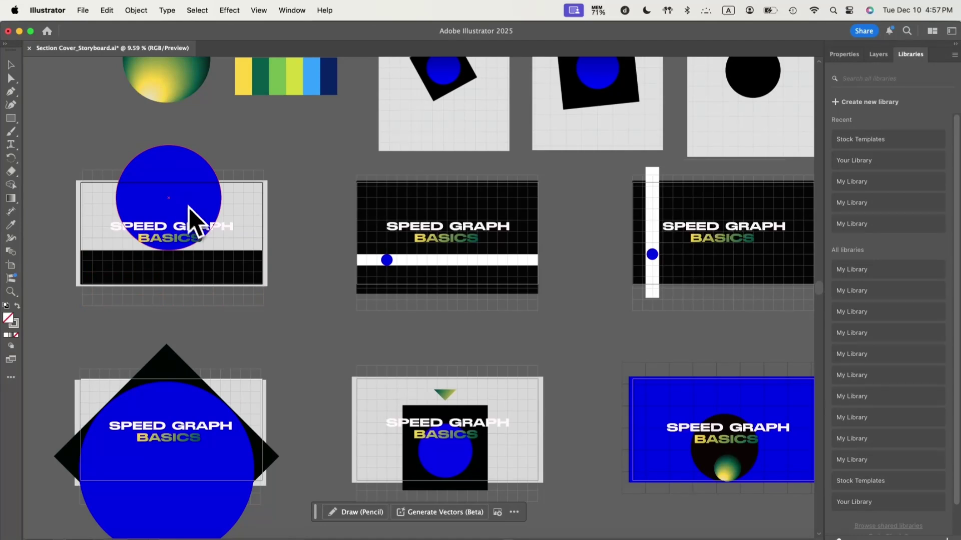
Review the Speed Graph Basics storyboard frames in order, from the blue circle opening through the diamond to the second row
{"action": "scroll", "coordinate": [187, 213], "scroll_direction": "up", "scroll_amount": 3}
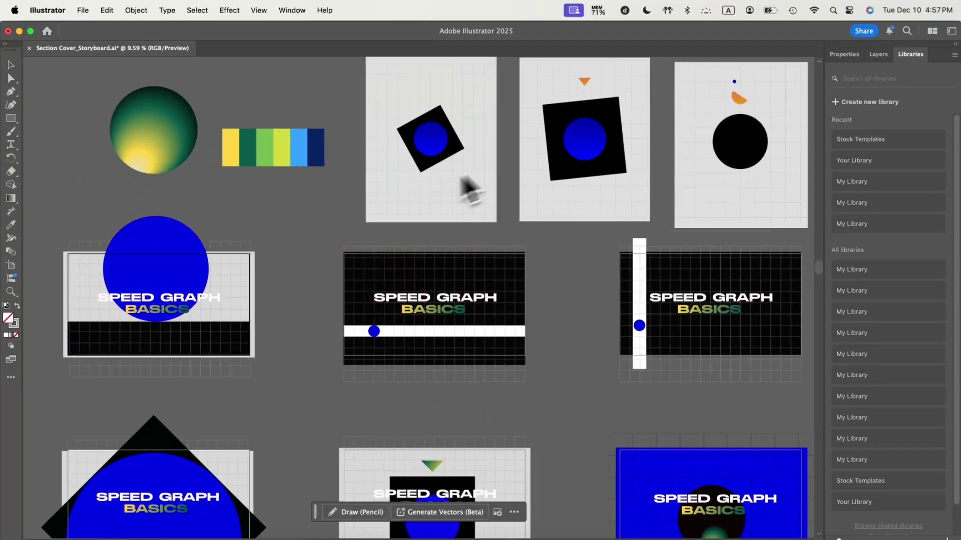
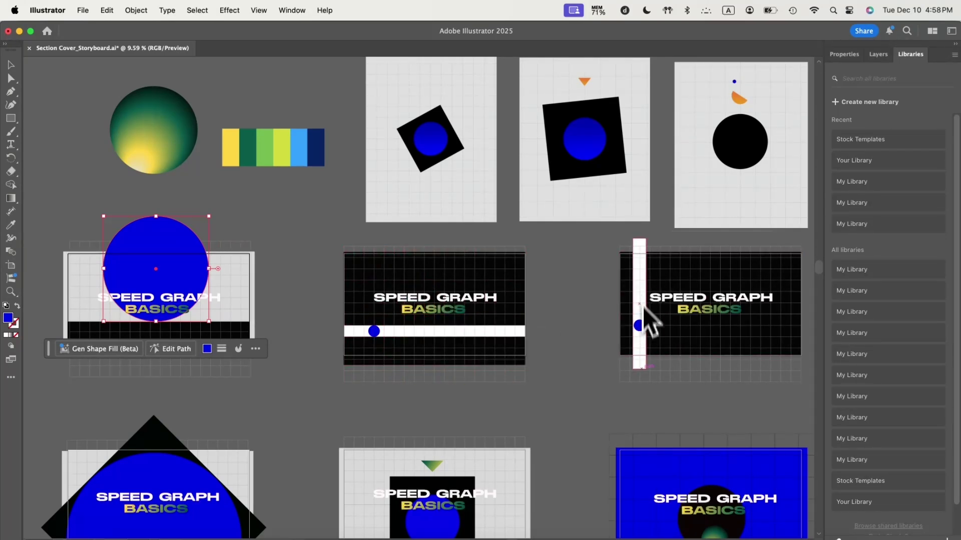
{"action": "scroll", "coordinate": [647, 407], "scroll_direction": "right", "scroll_amount": 10}
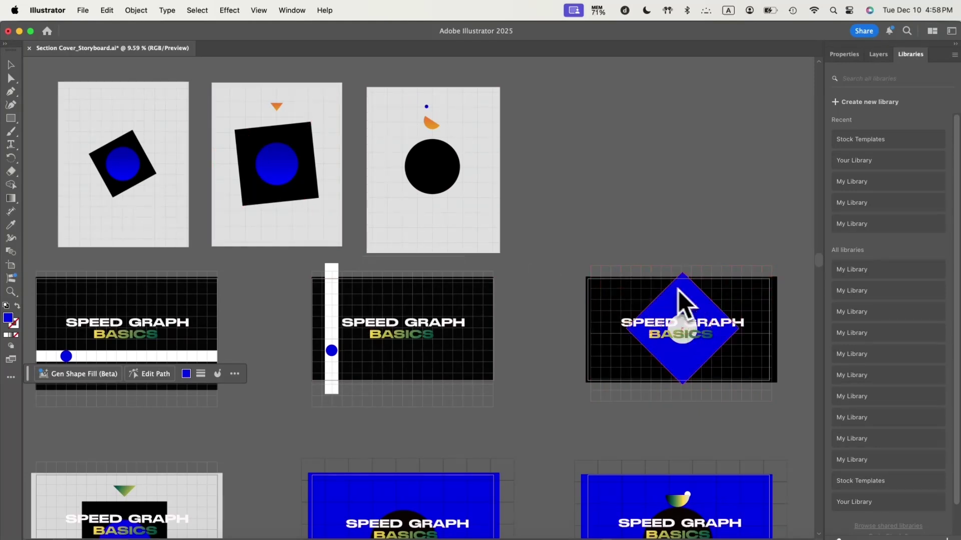
{"action": "left_click", "coordinate": [142, 157]}
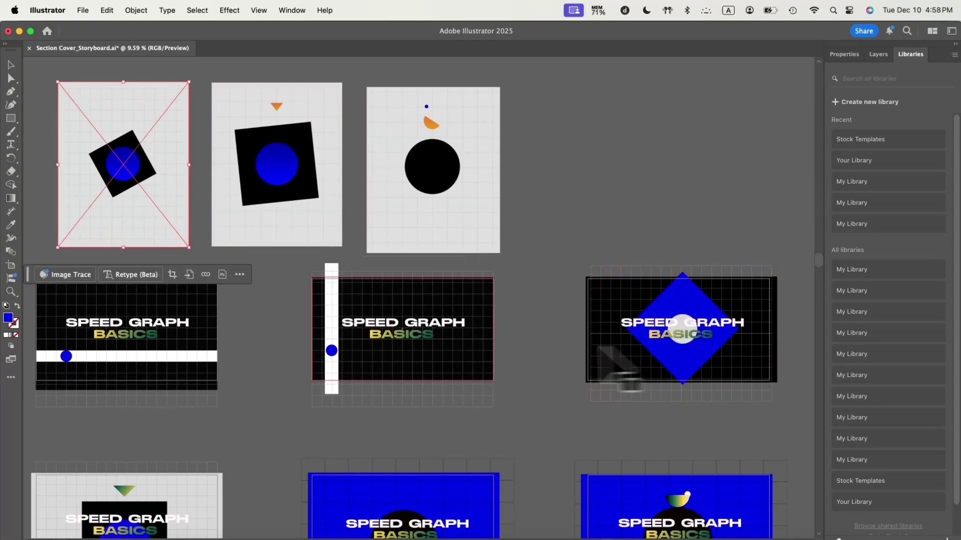
{"action": "scroll", "coordinate": [610, 386], "scroll_direction": "left", "scroll_amount": 10}
{"action": "scroll", "coordinate": [610, 385], "scroll_direction": "down", "scroll_amount": 5}
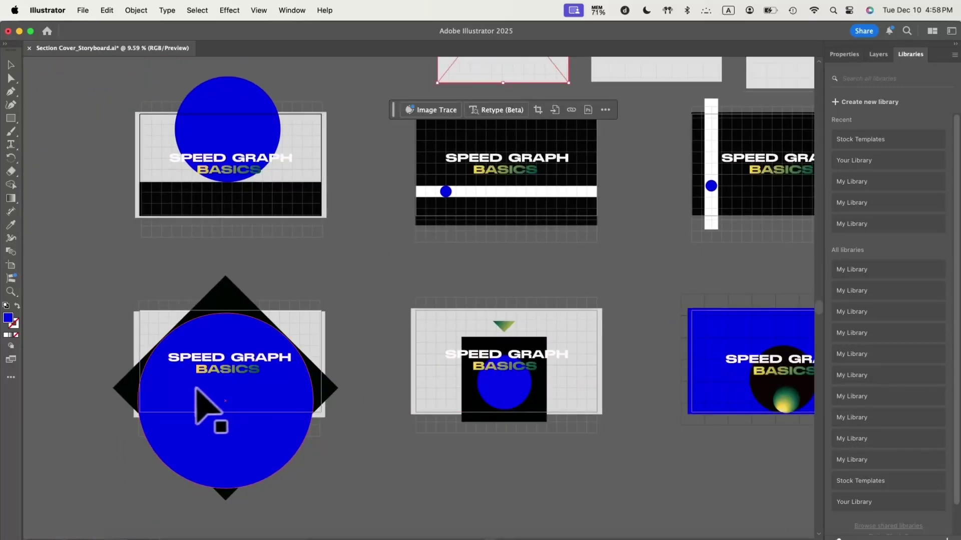
{"action": "scroll", "coordinate": [262, 371], "scroll_direction": "right", "scroll_amount": 8}
{"action": "scroll", "coordinate": [428, 350], "scroll_direction": "left", "scroll_amount": 6}
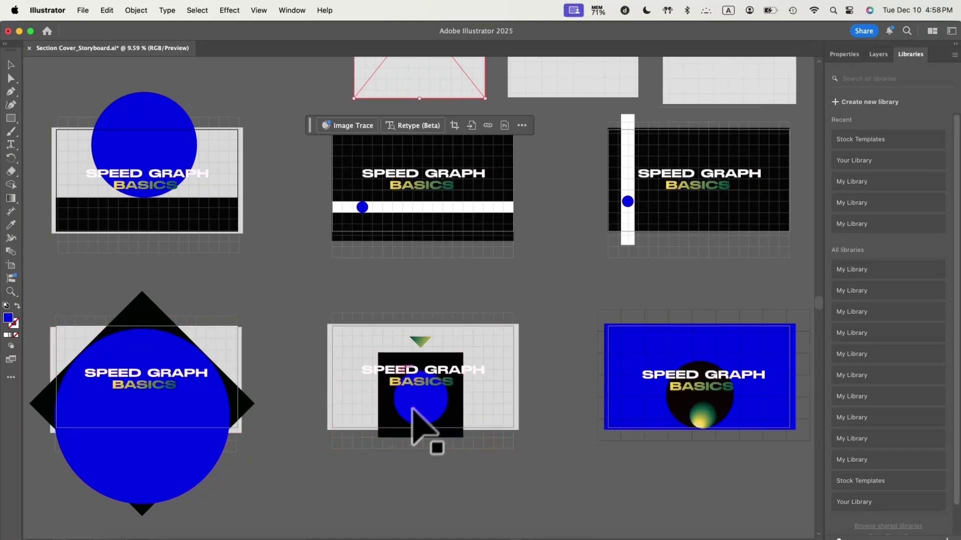
{"action": "scroll", "coordinate": [531, 425], "scroll_direction": "right", "scroll_amount": 5}
{"action": "scroll", "coordinate": [530, 426], "scroll_direction": "up", "scroll_amount": 2}
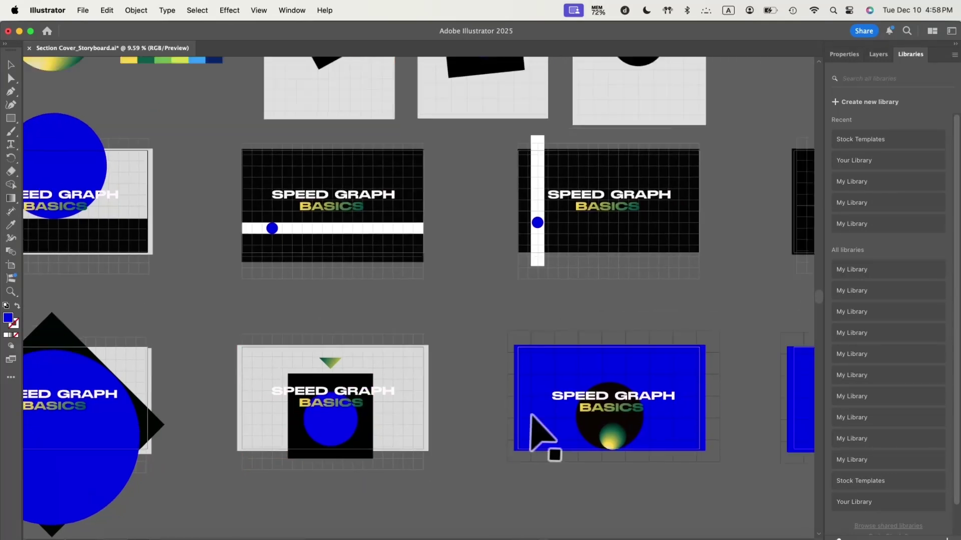
Compare the square and black-circle frames in the second row with the reference stills above them
{"action": "key", "text": "super+alt+2"}
{"action": "scroll", "coordinate": [311, 440], "scroll_direction": "up", "scroll_amount": 2}
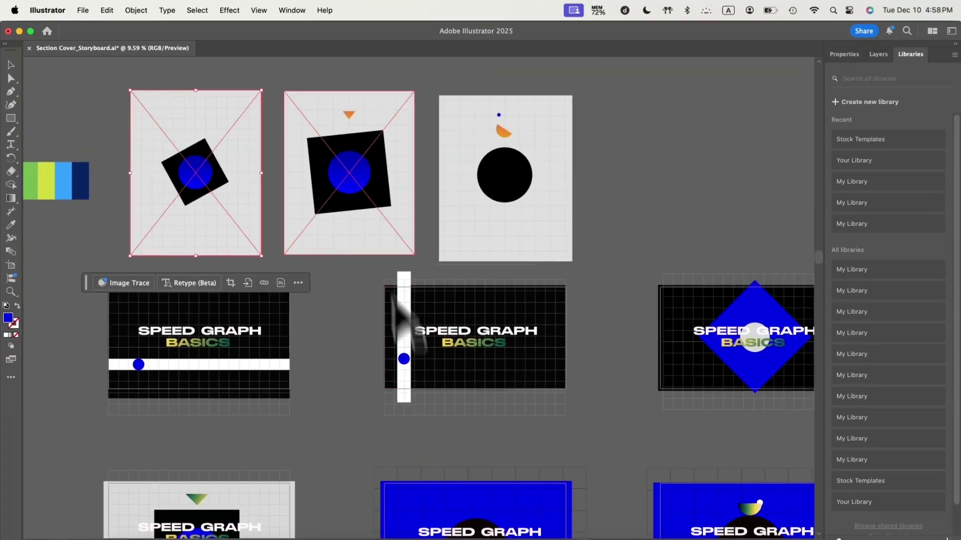
{"action": "scroll", "coordinate": [354, 253], "scroll_direction": "down", "scroll_amount": 5}
{"action": "scroll", "coordinate": [353, 253], "scroll_direction": "left", "scroll_amount": 1}
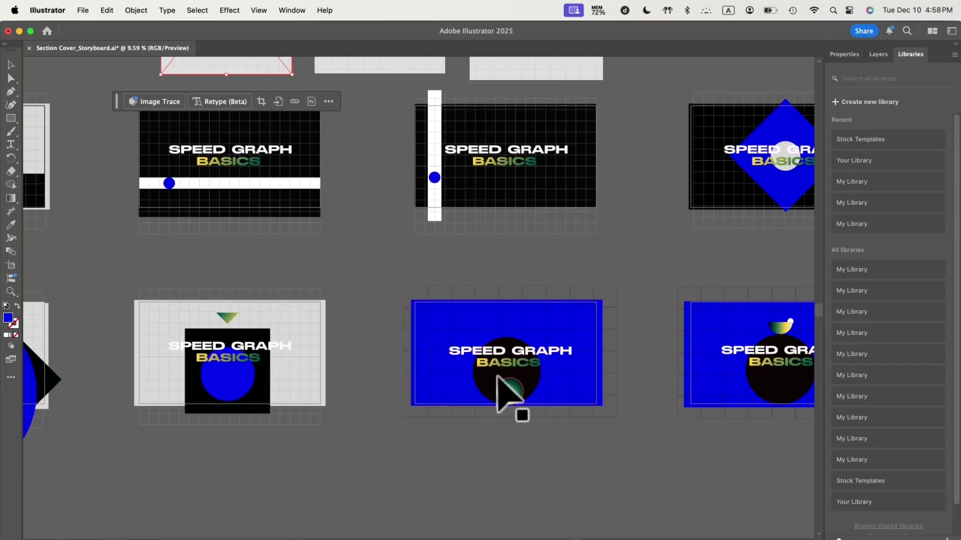
{"action": "scroll", "coordinate": [550, 380], "scroll_direction": "right", "scroll_amount": 5}
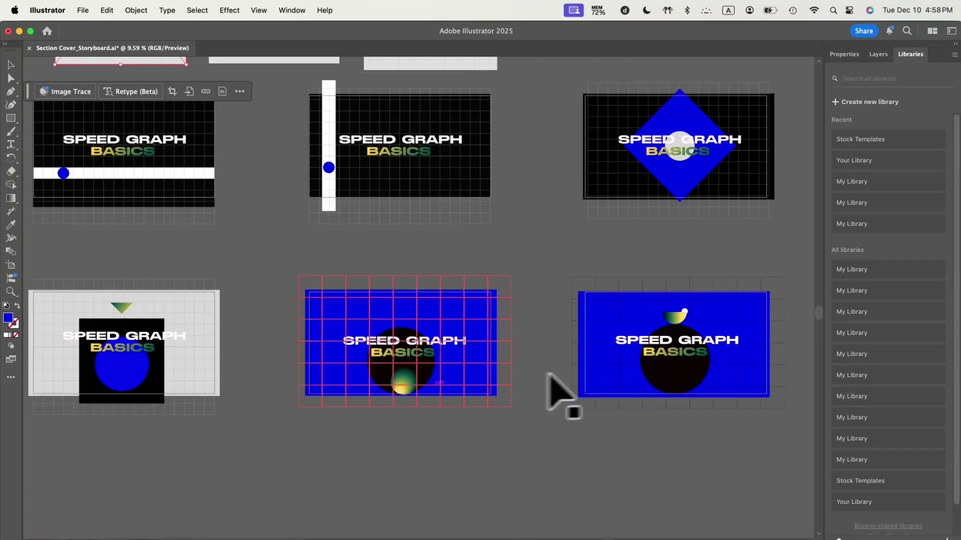
{"action": "scroll", "coordinate": [553, 321], "scroll_direction": "up", "scroll_amount": 5}
{"action": "scroll", "coordinate": [553, 322], "scroll_direction": "right", "scroll_amount": 5}
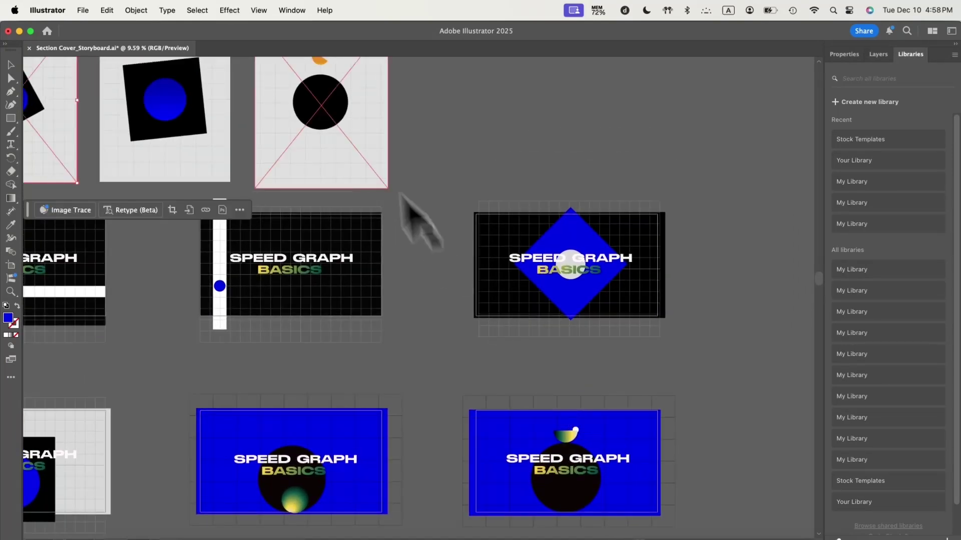
{"action": "scroll", "coordinate": [554, 407], "scroll_direction": "up", "scroll_amount": 2}
{"action": "scroll", "coordinate": [554, 408], "scroll_direction": "right", "scroll_amount": 1}
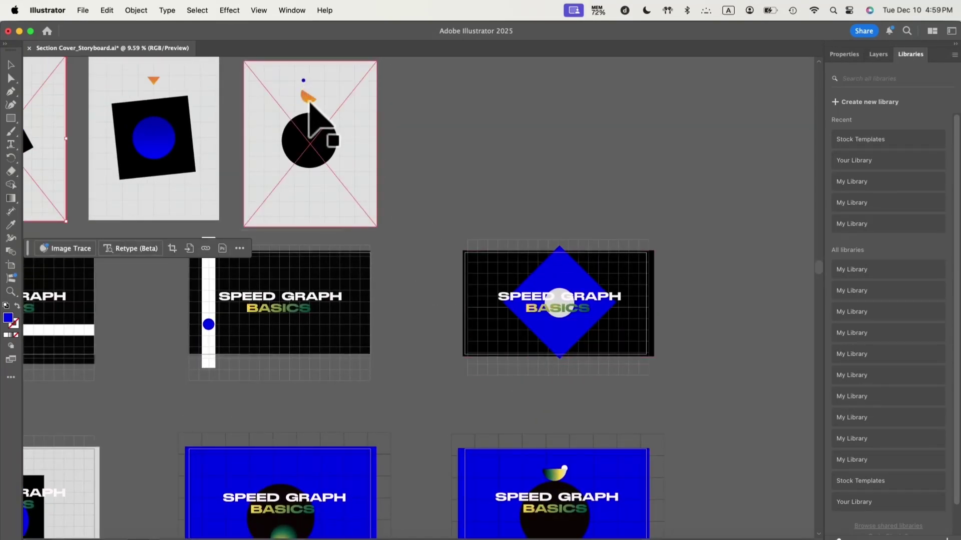
Review the second-row storyboard frames, from the half-circle bouncing on the black circle back to the black square frame
{"action": "scroll", "coordinate": [590, 441], "scroll_direction": "down", "scroll_amount": 6}
{"action": "scroll", "coordinate": [591, 440], "scroll_direction": "left", "scroll_amount": 1}
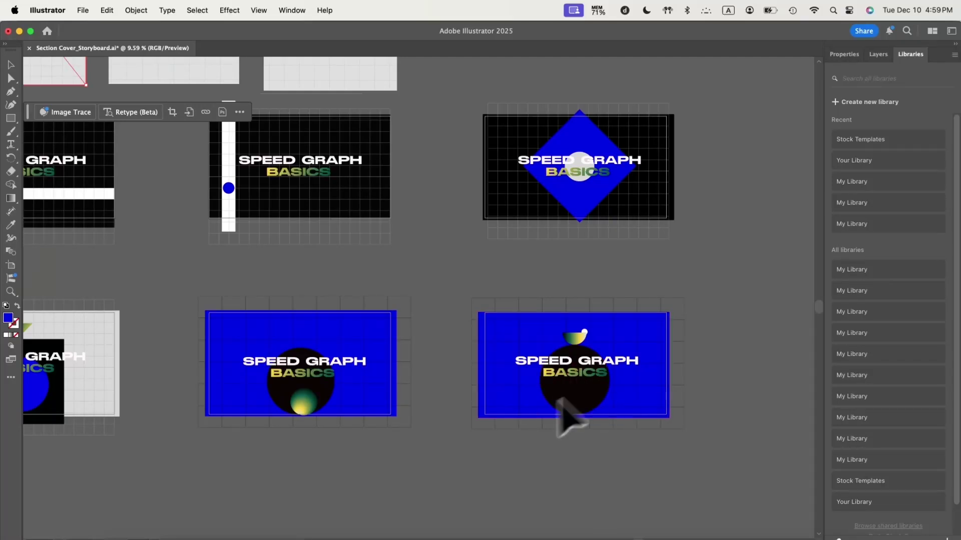
{"action": "left_click", "coordinate": [472, 476]}
{"action": "scroll", "coordinate": [475, 476], "scroll_direction": "left", "scroll_amount": 5}
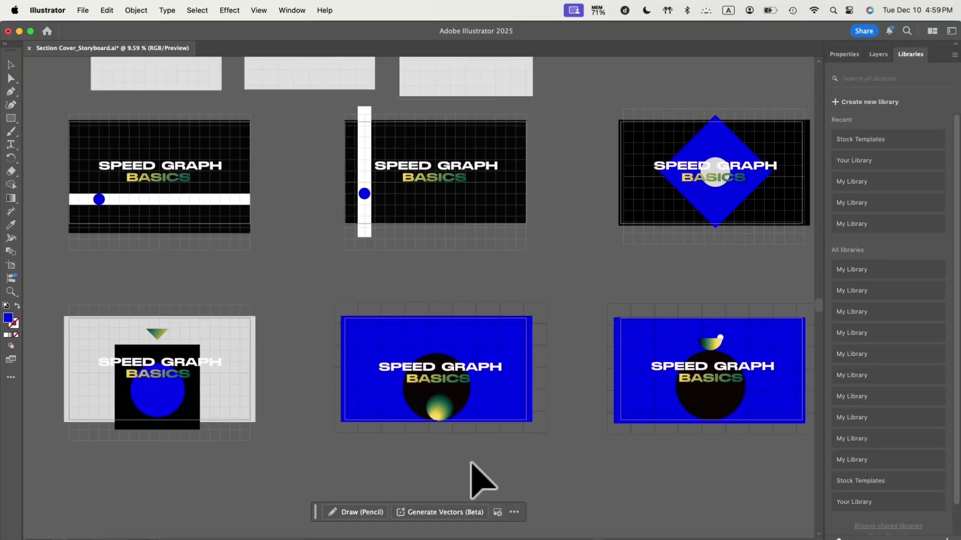
{"action": "scroll", "coordinate": [470, 463], "scroll_direction": "left", "scroll_amount": 6}
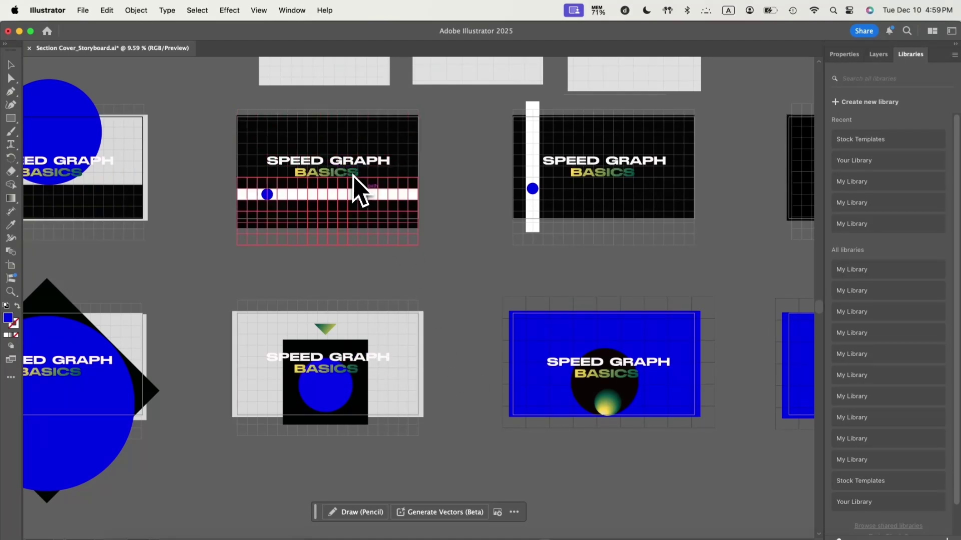
Look over both blue-and-black storyboard rows together with the reference stills, gradient circle and colour palette strip
{"action": "key", "text": "super+minus"}
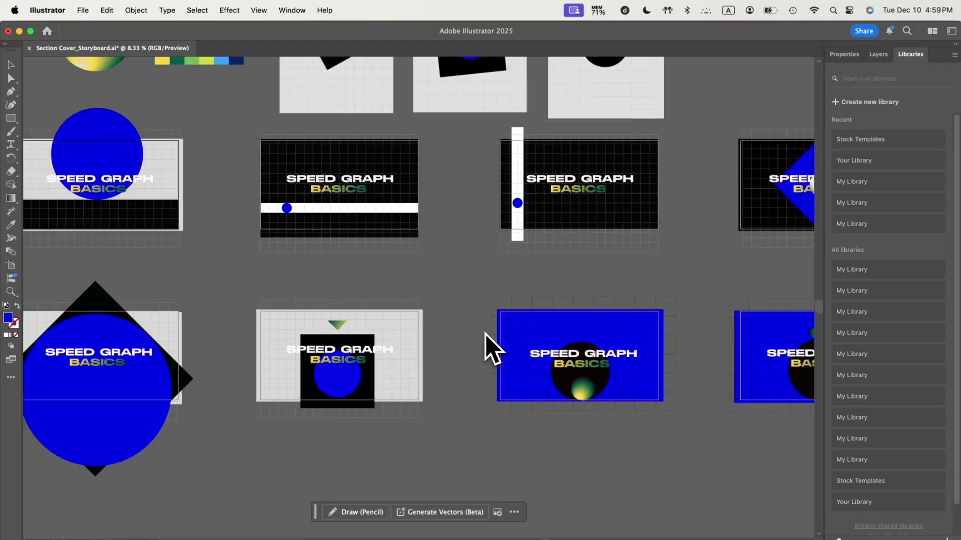
{"action": "scroll", "coordinate": [485, 339], "scroll_direction": "up", "scroll_amount": 2}
{"action": "scroll", "coordinate": [484, 339], "scroll_direction": "left", "scroll_amount": 3}
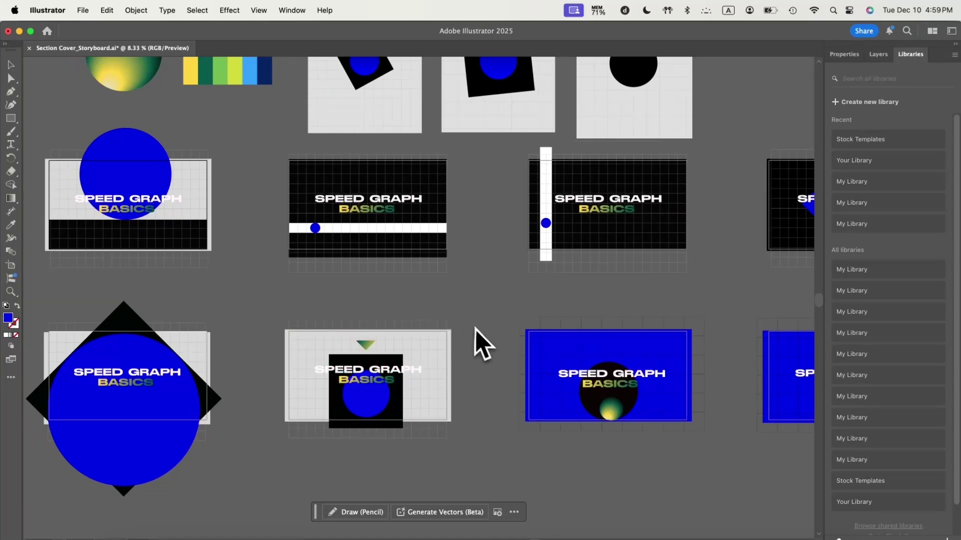
{"action": "scroll", "coordinate": [483, 335], "scroll_direction": "up", "scroll_amount": 5}
{"action": "scroll", "coordinate": [483, 334], "scroll_direction": "right", "scroll_amount": 3}
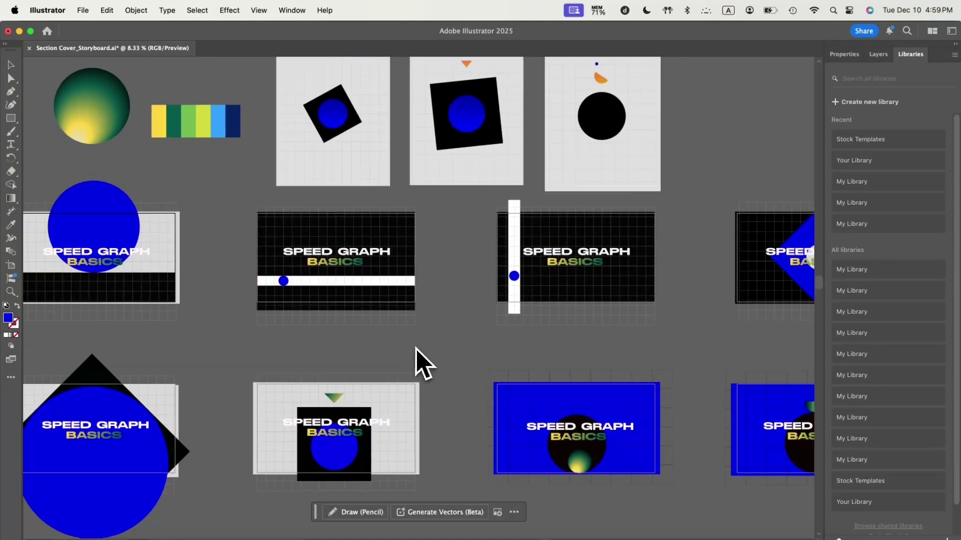
{"action": "scroll", "coordinate": [417, 361], "scroll_direction": "right", "scroll_amount": 4}
{"action": "scroll", "coordinate": [418, 364], "scroll_direction": "left", "scroll_amount": 3}
{"action": "scroll", "coordinate": [419, 364], "scroll_direction": "down", "scroll_amount": 1}
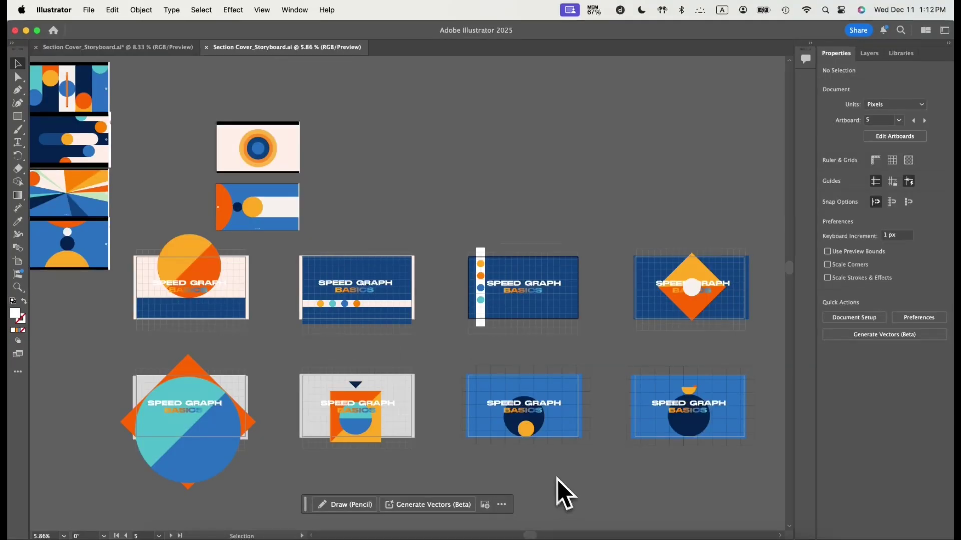
Examine the orange, teal and blue reference stills beside the recoloured storyboard, from the striped columns to the stacked circles
{"action": "scroll", "coordinate": [547, 476], "scroll_direction": "left", "scroll_amount": 2}
{"action": "scroll", "coordinate": [546, 475], "scroll_direction": "down", "scroll_amount": 1}
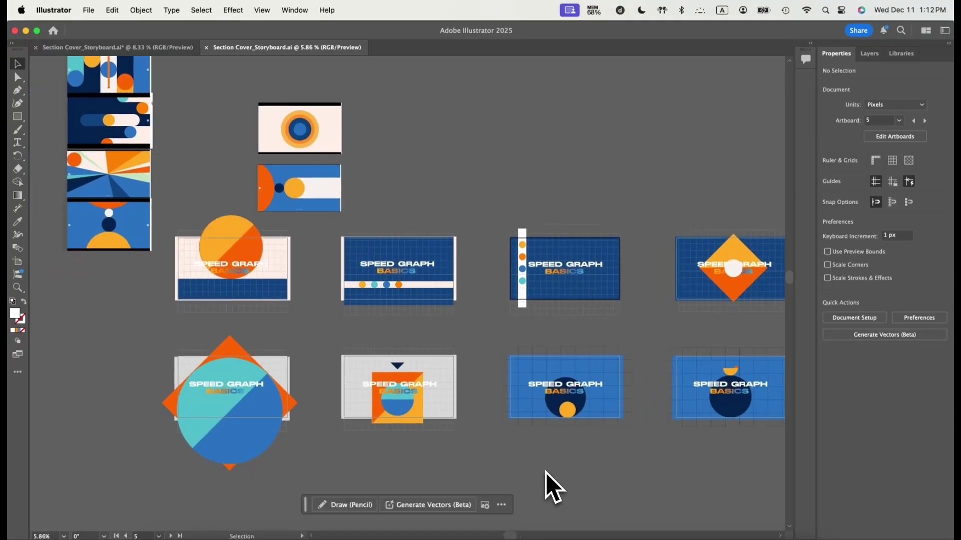
{"action": "key", "text": "super+equal"}
{"action": "scroll", "coordinate": [381, 300], "scroll_direction": "left", "scroll_amount": 6}
{"action": "scroll", "coordinate": [381, 300], "scroll_direction": "up", "scroll_amount": 4}
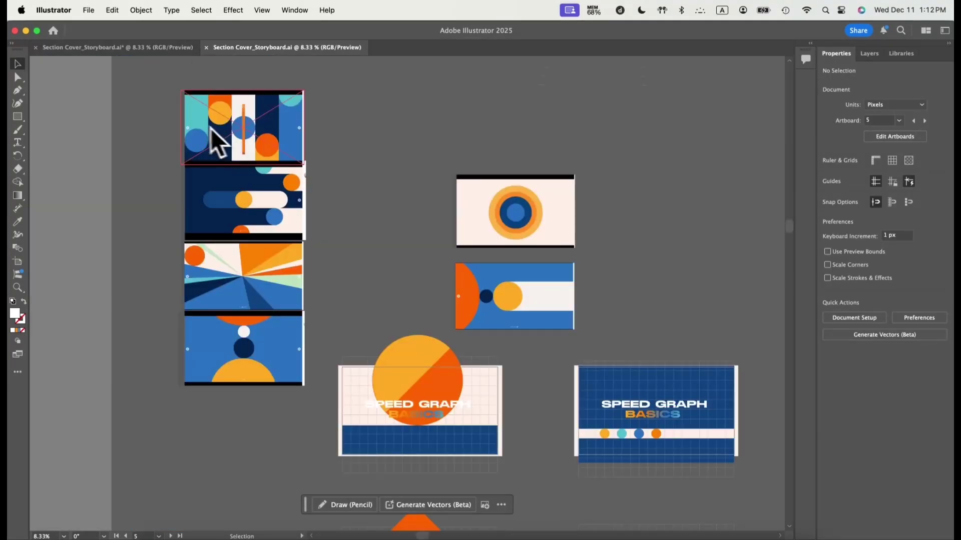
{"action": "key", "text": "super+equal"}
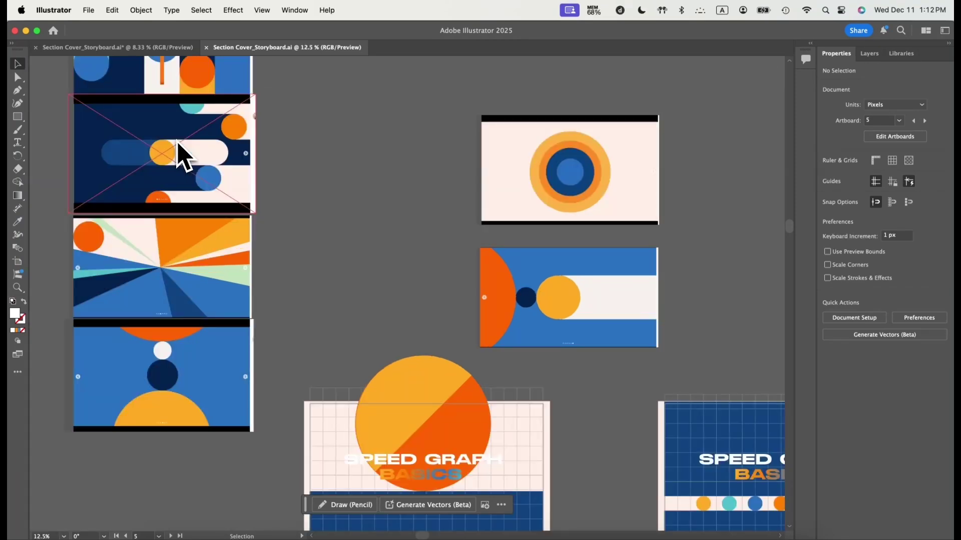
{"action": "scroll", "coordinate": [182, 155], "scroll_direction": "left", "scroll_amount": 3}
{"action": "scroll", "coordinate": [182, 154], "scroll_direction": "up", "scroll_amount": 2}
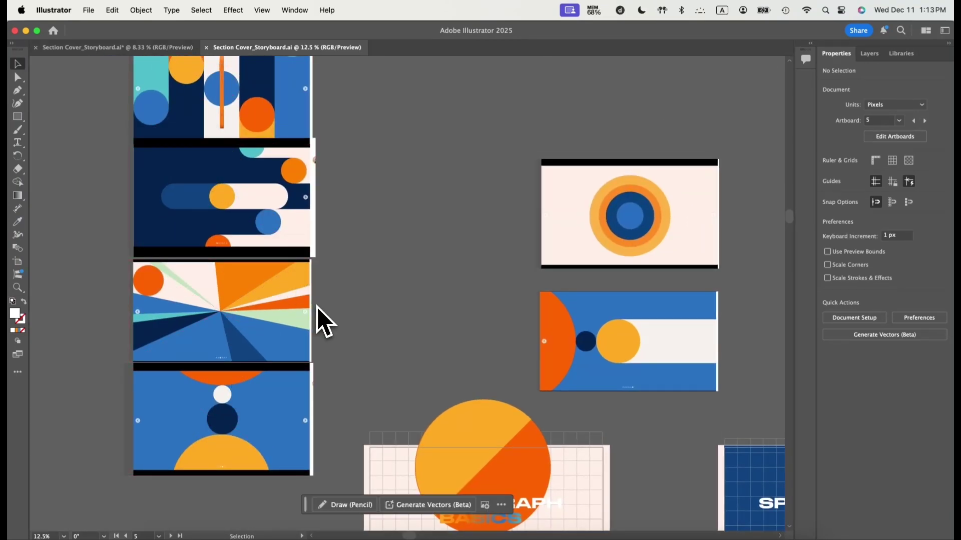
Review the orange, teal and blue storyboard frames across both rows, from the two-tone circle to the bouncing half-circle
{"action": "scroll", "coordinate": [414, 332], "scroll_direction": "right", "scroll_amount": 5}
{"action": "scroll", "coordinate": [414, 333], "scroll_direction": "down", "scroll_amount": 3}
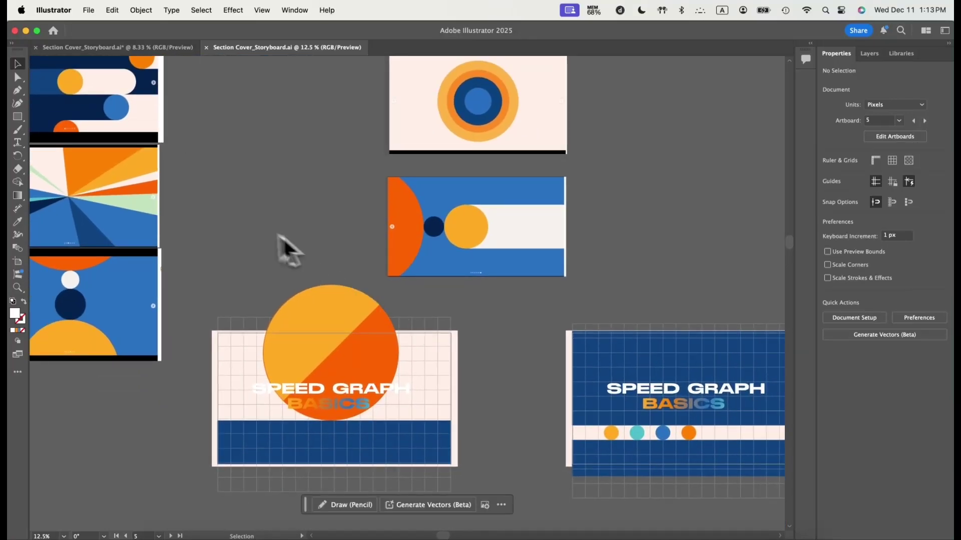
{"action": "scroll", "coordinate": [251, 241], "scroll_direction": "right", "scroll_amount": 3}
{"action": "scroll", "coordinate": [251, 240], "scroll_direction": "down", "scroll_amount": 1}
{"action": "key", "text": "super+minus"}
{"action": "scroll", "coordinate": [476, 332], "scroll_direction": "right", "scroll_amount": 5}
{"action": "scroll", "coordinate": [476, 333], "scroll_direction": "down", "scroll_amount": 4}
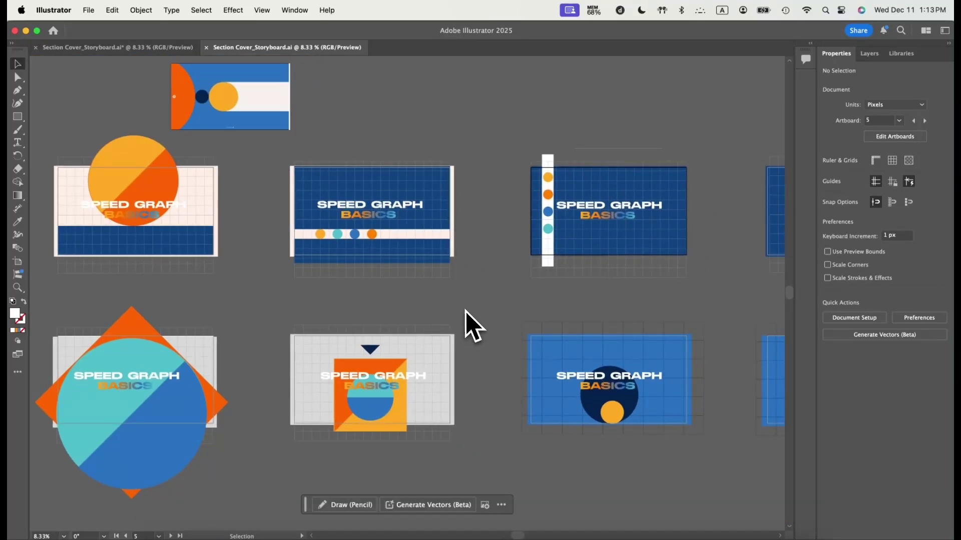
{"action": "scroll", "coordinate": [518, 323], "scroll_direction": "right", "scroll_amount": 4}
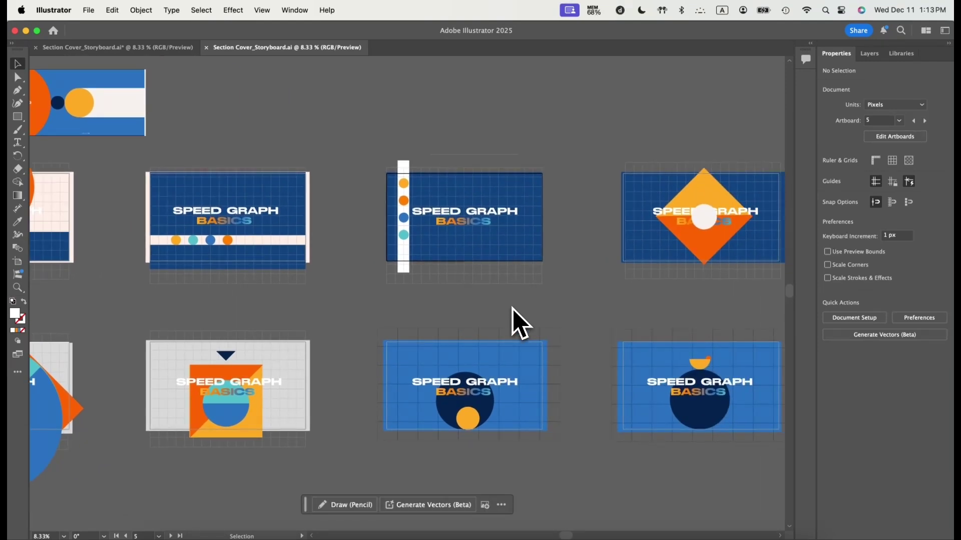
{"action": "scroll", "coordinate": [583, 323], "scroll_direction": "right", "scroll_amount": 3}
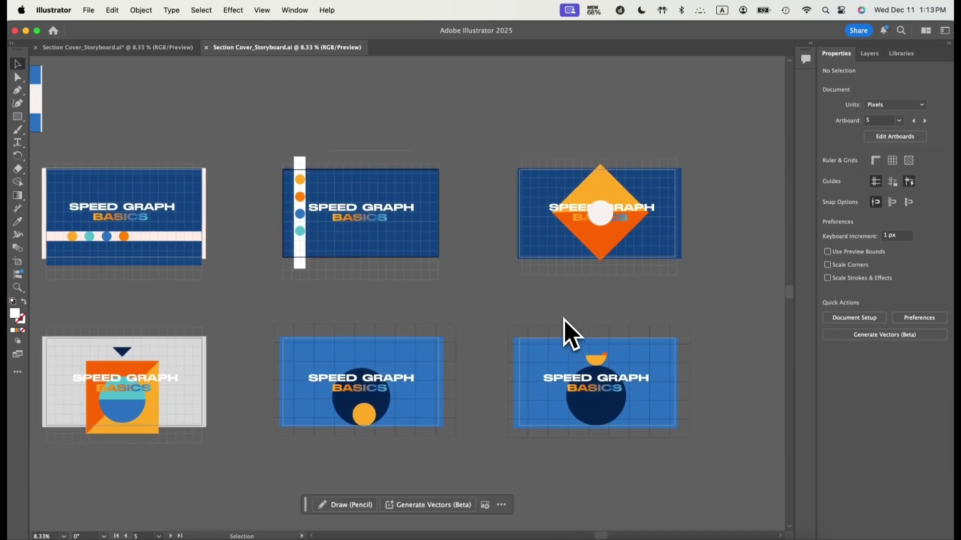
{"action": "scroll", "coordinate": [511, 310], "scroll_direction": "left", "scroll_amount": 7}
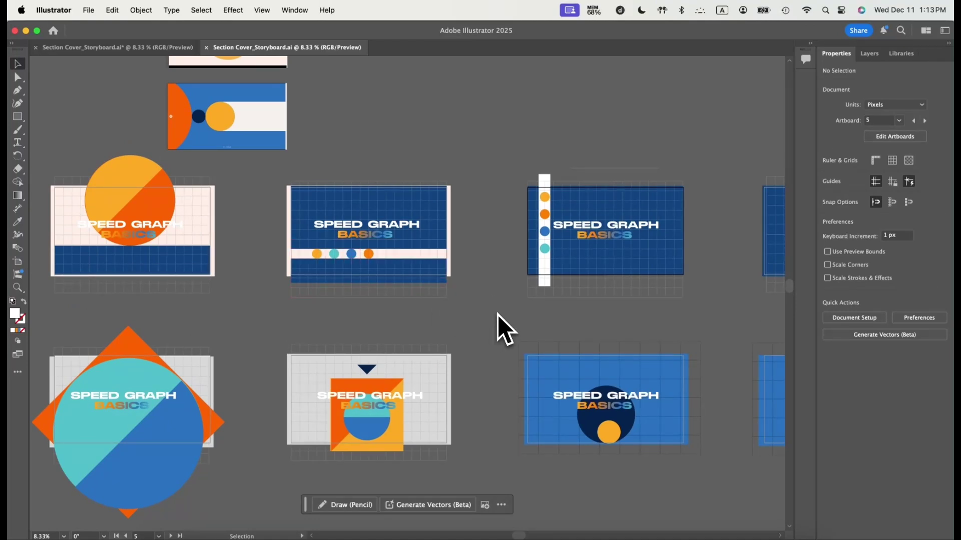
{"action": "scroll", "coordinate": [505, 330], "scroll_direction": "right", "scroll_amount": 4}
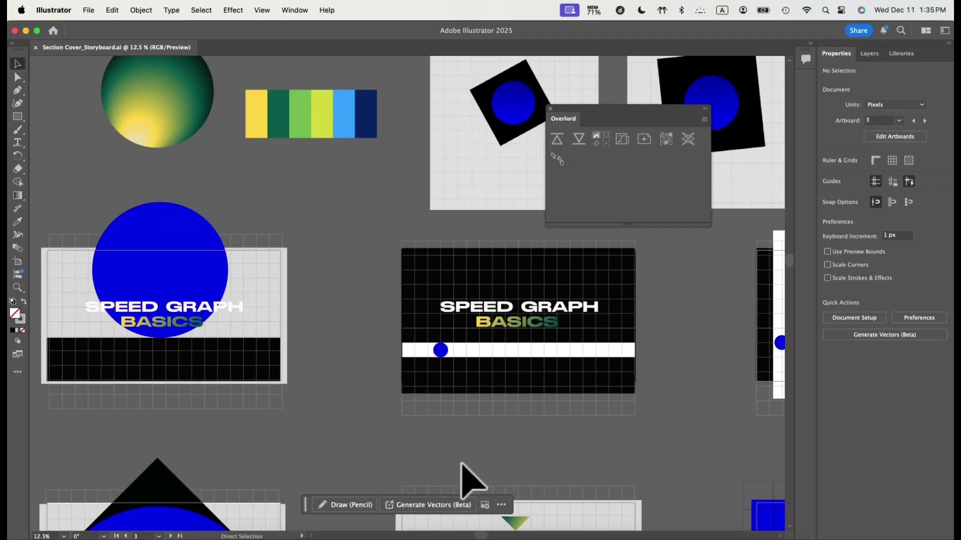
Survey all eight frames of the blue-and-black Speed Graph Basics storyboard in one view
{"action": "key", "text": "super+minus"}
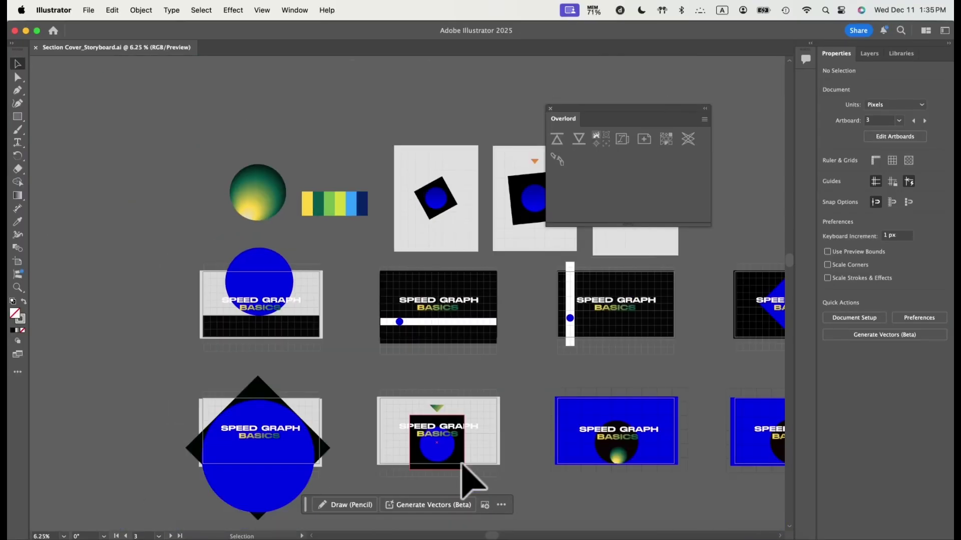
{"action": "key", "text": "super+minus"}
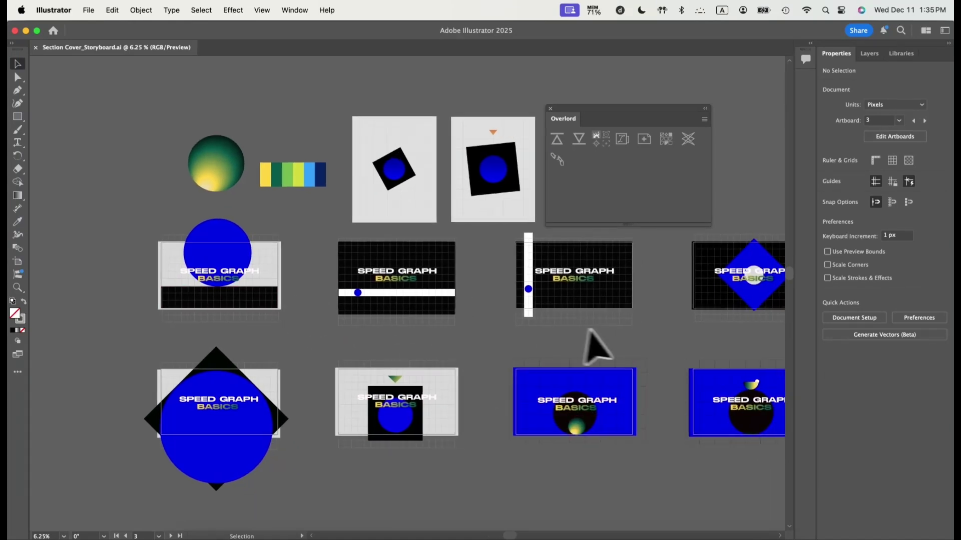
{"action": "scroll", "coordinate": [590, 343], "scroll_direction": "right", "scroll_amount": 3}
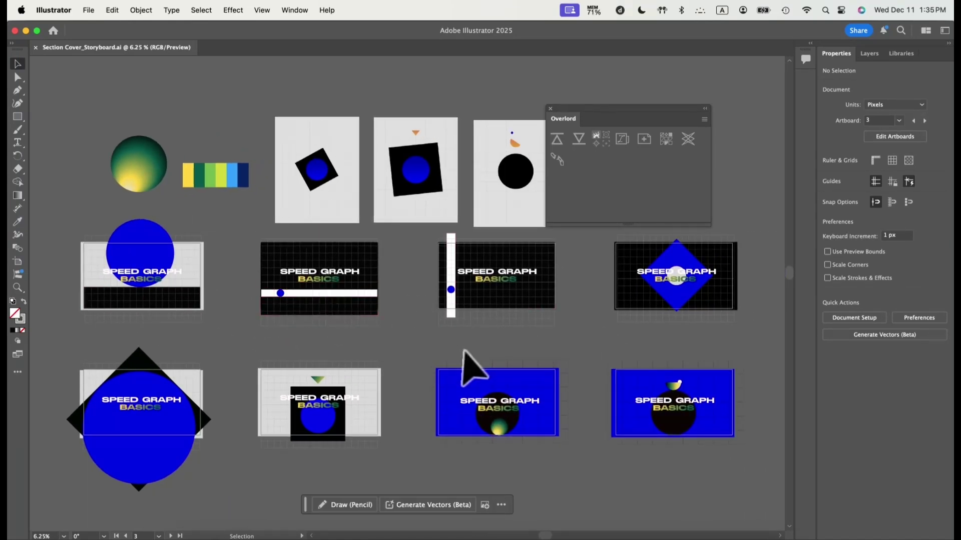
Switch to After Effects and highlight the opening scene's Rotation, Black top, Black bottom and Ball layers, leaving nothing selected
{"action": "key", "text": "super+Tab"}
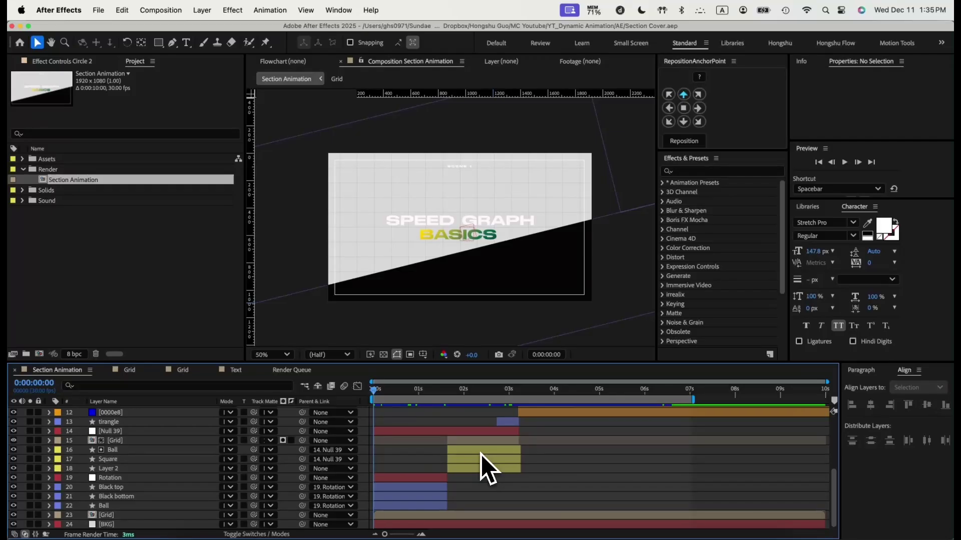
{"action": "left_click", "coordinate": [420, 478]}
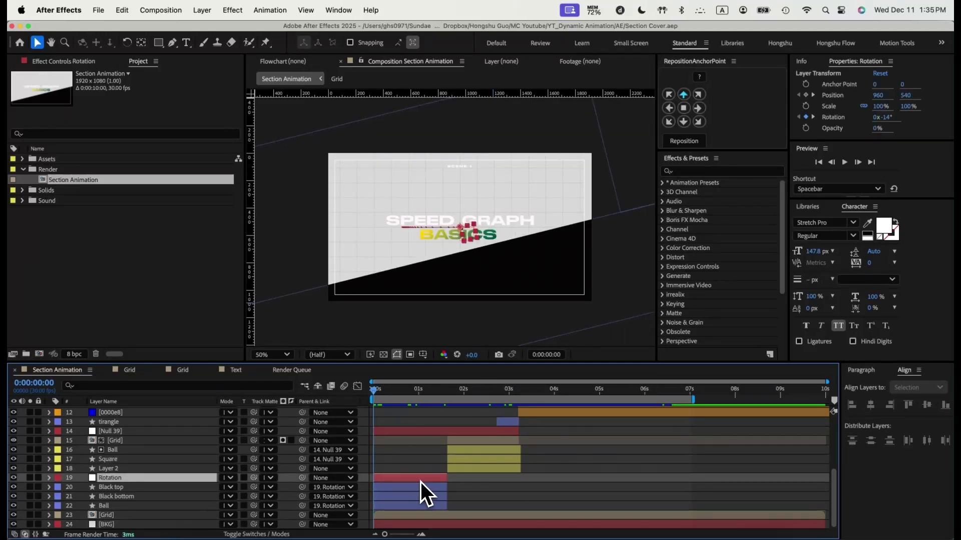
{"action": "left_click", "coordinate": [400, 505], "text": "shift"}
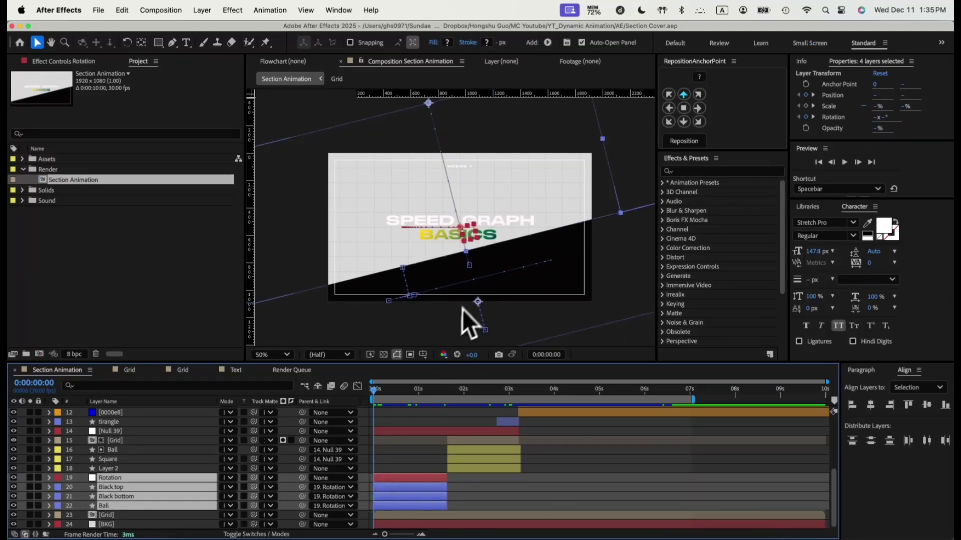
{"action": "left_click", "coordinate": [395, 464]}
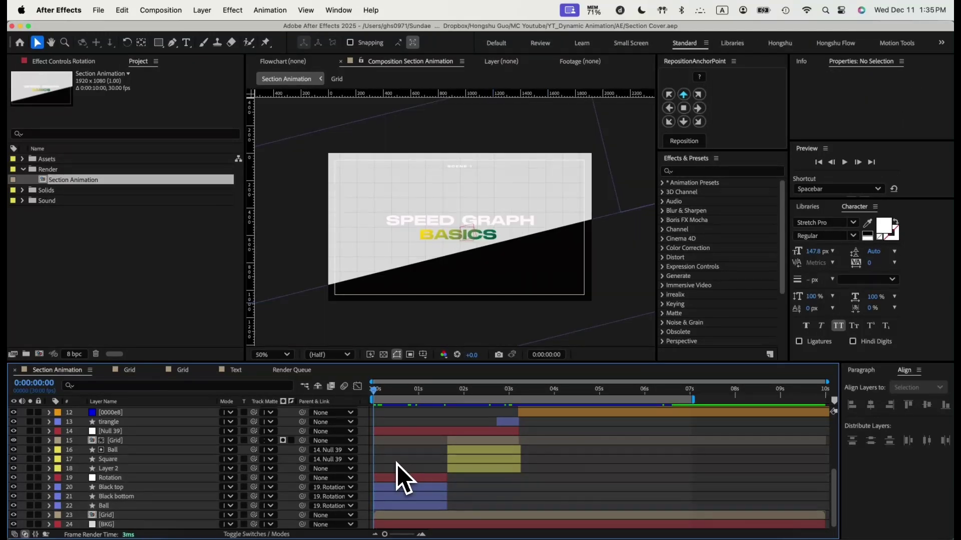
Widen the composition viewer slightly and reveal the animated properties of the opening scene's Ball layer
{"action": "left_click_drag", "start_coordinate": [656, 272], "coordinate": [686, 272]}
{"action": "left_click", "coordinate": [117, 488]}
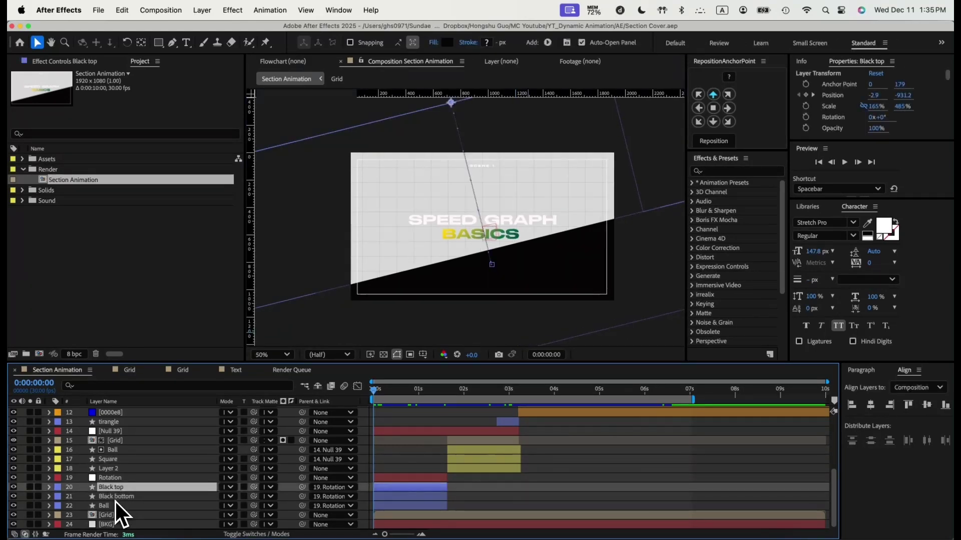
{"action": "left_click", "coordinate": [107, 506]}
{"action": "key", "text": "u"}
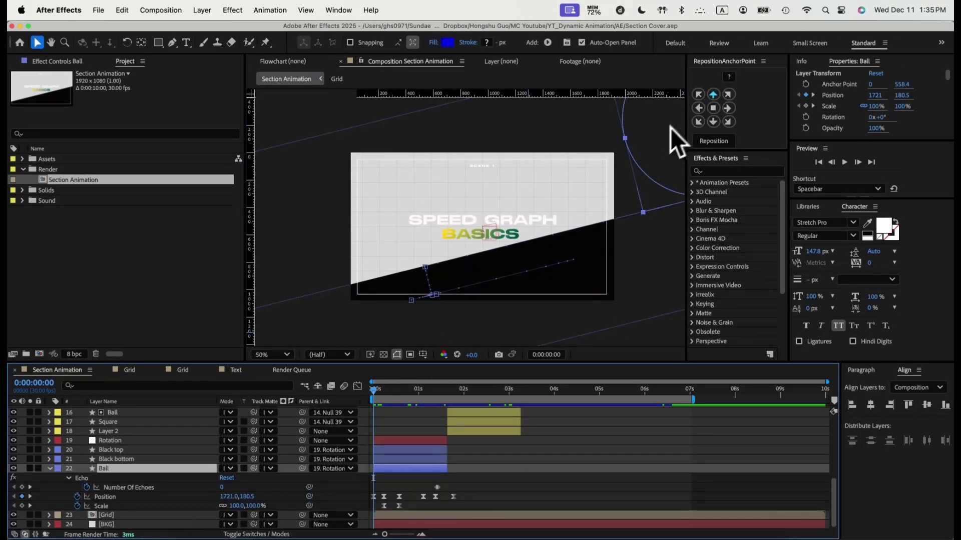
Reveal the Rotation null's keyframes and scrub between frames 3 and 8 to inspect the scene's tilt
{"action": "left_click_drag", "start_coordinate": [374, 391], "coordinate": [385, 391]}
{"action": "left_click", "coordinate": [116, 441]}
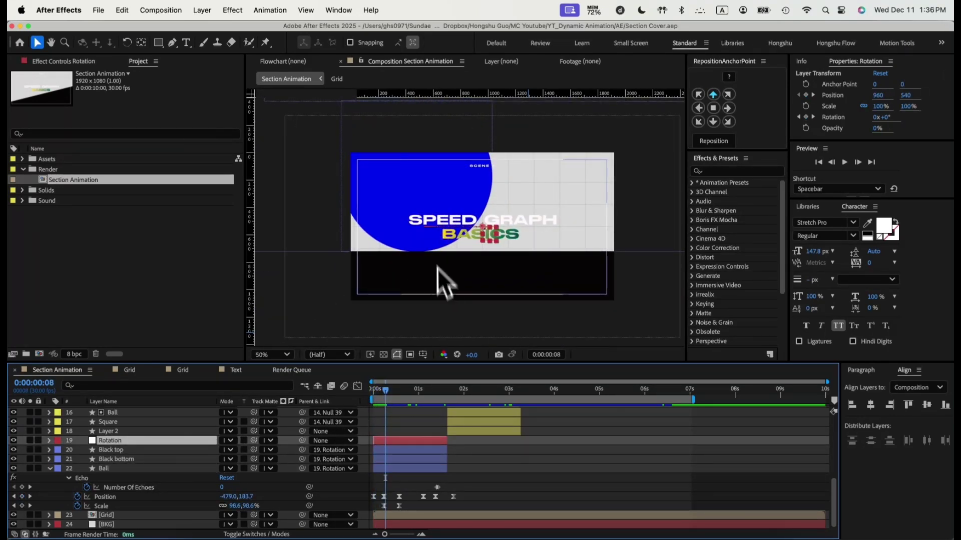
{"action": "key", "text": "u"}
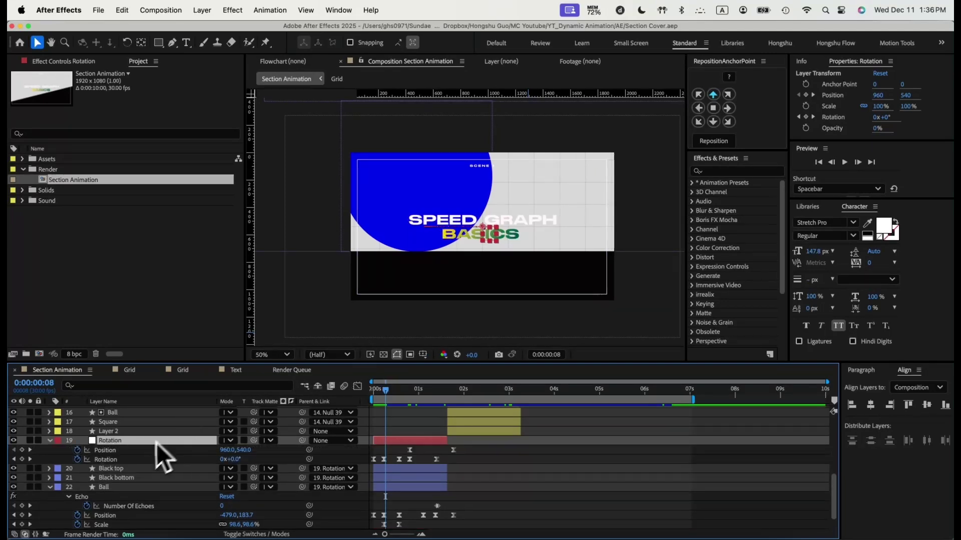
{"action": "scroll", "coordinate": [156, 446], "scroll_direction": "down", "scroll_amount": 2}
{"action": "left_click", "coordinate": [107, 441]}
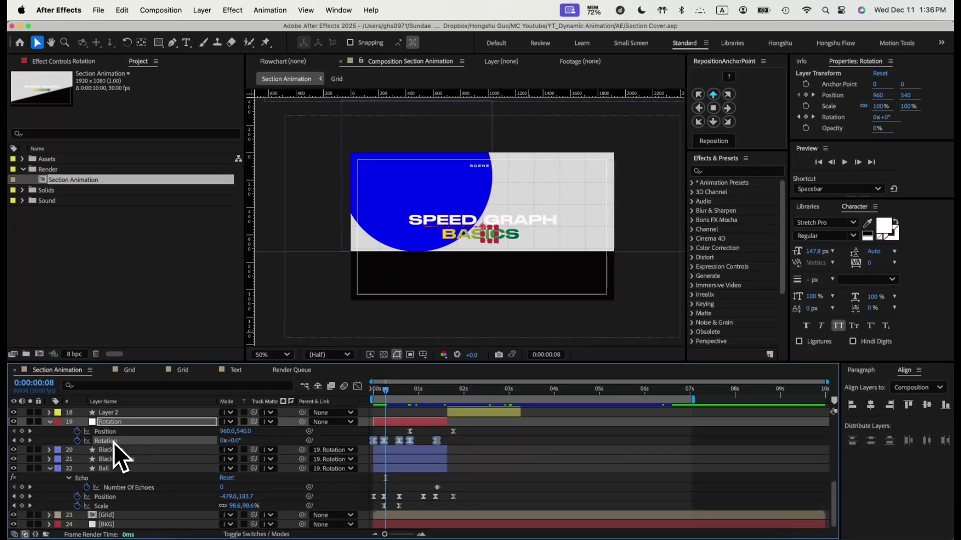
{"action": "left_click_drag", "start_coordinate": [383, 395], "coordinate": [376, 392]}
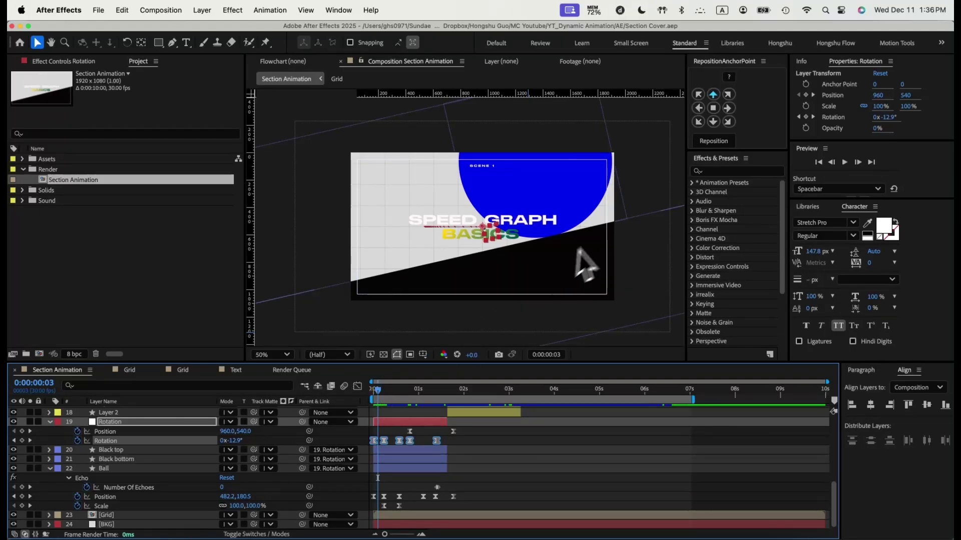
{"action": "mouse_move", "coordinate": [379, 398]}
{"action": "left_mouse_down"}
{"action": "mouse_move", "coordinate": [388, 386]}
{"action": "mouse_move", "coordinate": [385, 395]}
{"action": "left_mouse_up"}
Check the Ball layer's scale keyframes, and preview the opening animation from the start up to frame 17
{"action": "left_click", "coordinate": [117, 471]}
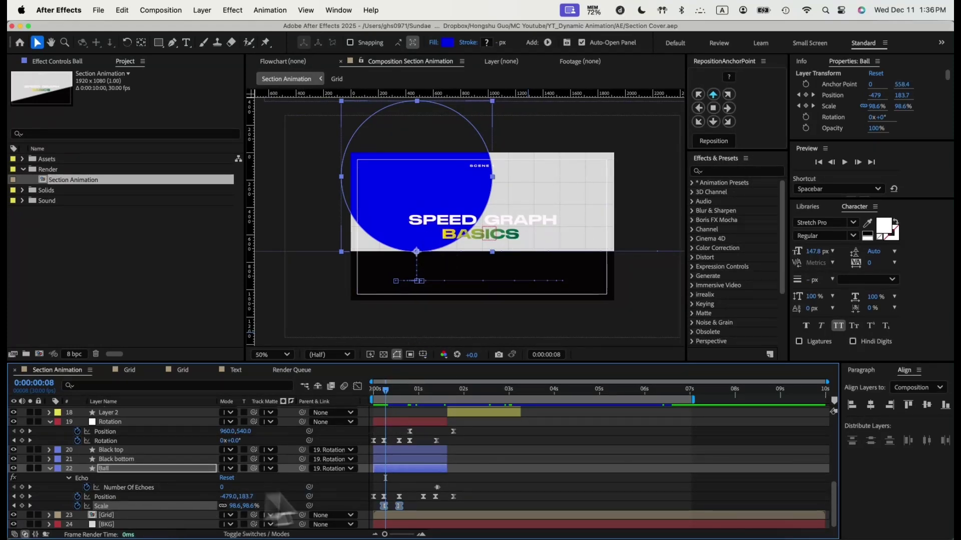
{"action": "left_click", "coordinate": [393, 487]}
{"action": "left_click_drag", "start_coordinate": [383, 395], "coordinate": [359, 393]}
{"action": "key", "text": "space"}
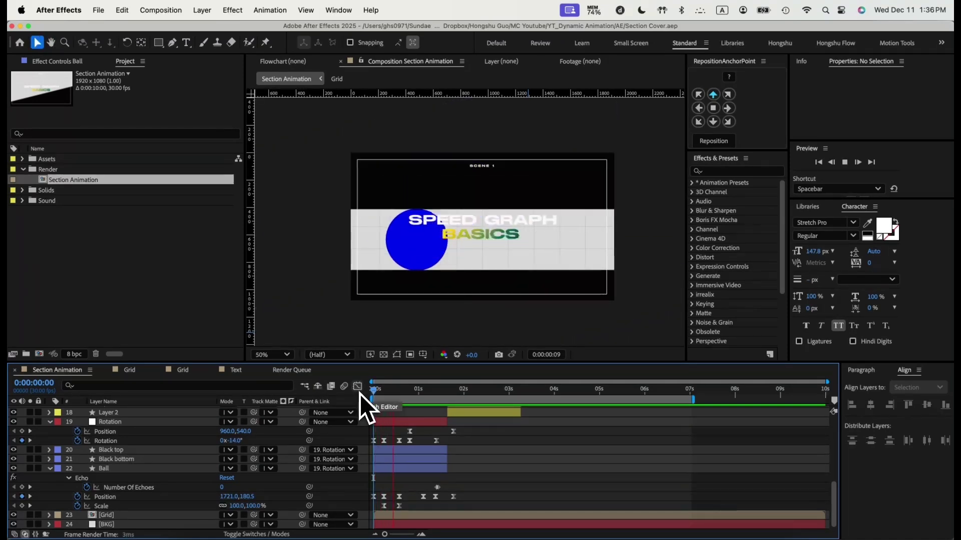
{"action": "left_click", "coordinate": [404, 392]}
{"action": "mouse_move", "coordinate": [405, 392]}
{"action": "left_mouse_down"}
{"action": "mouse_move", "coordinate": [373, 390]}
{"action": "mouse_move", "coordinate": [402, 388]}
{"action": "left_mouse_up"}
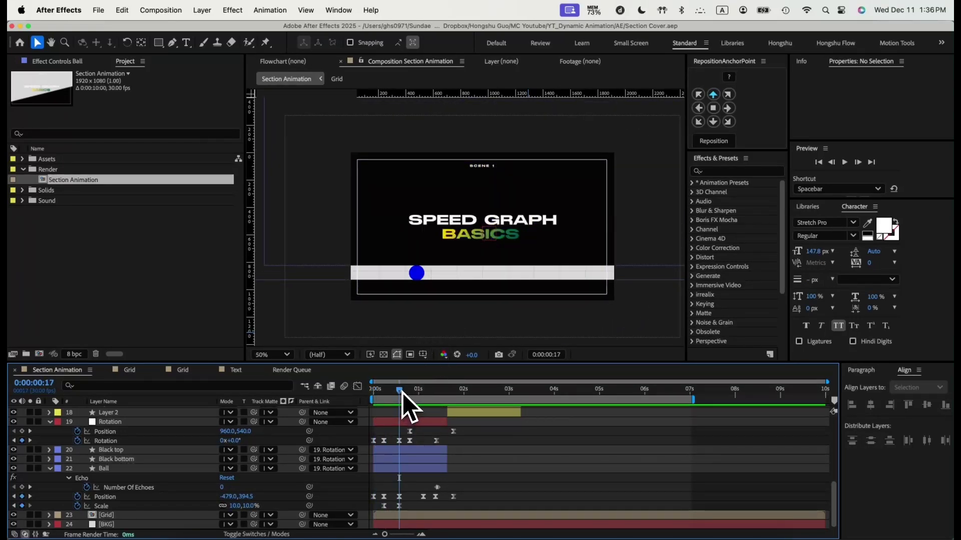
Select the Rotation null and adjust its rotation keyframe at frame 24, settling on -16°
{"action": "left_click", "coordinate": [116, 414]}
{"action": "left_click", "coordinate": [116, 422]}
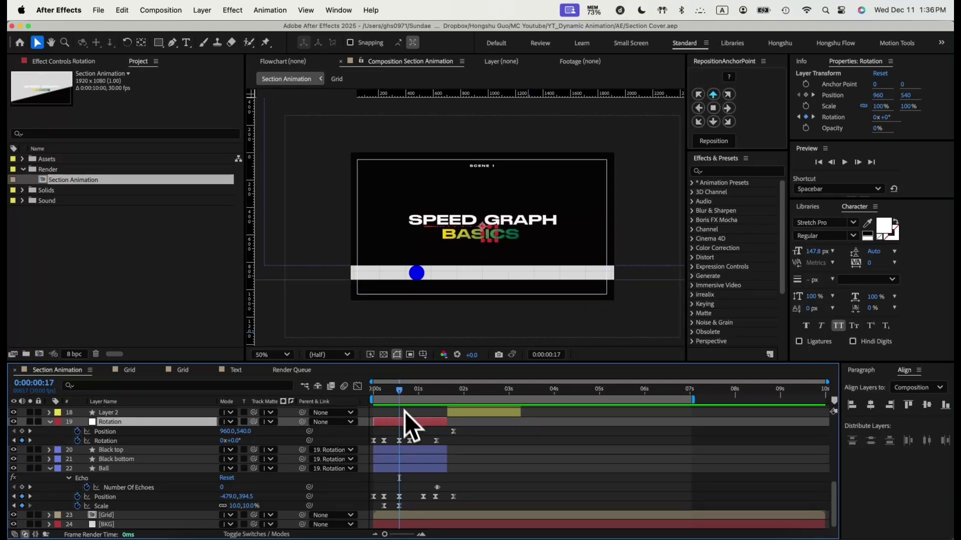
{"action": "left_click_drag", "start_coordinate": [403, 392], "coordinate": [410, 392]}
{"action": "left_click_drag", "start_coordinate": [231, 441], "coordinate": [246, 442]}
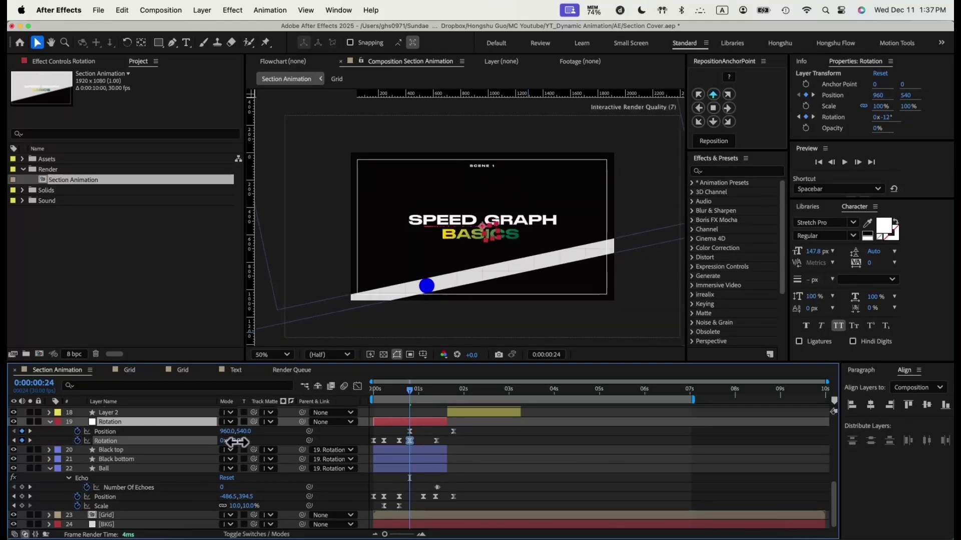
{"action": "left_click_drag", "start_coordinate": [236, 442], "coordinate": [225, 442]}
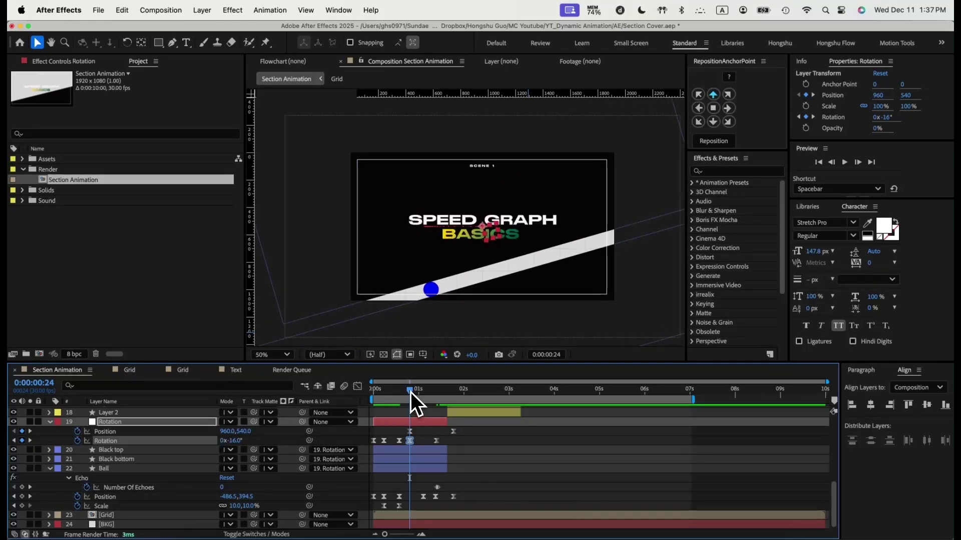
Scrub from frame 24 to 0:00:01:16 and check the Ball layer's position keyframes as the white bar turns vertical
{"action": "left_click_drag", "start_coordinate": [410, 393], "coordinate": [434, 391]}
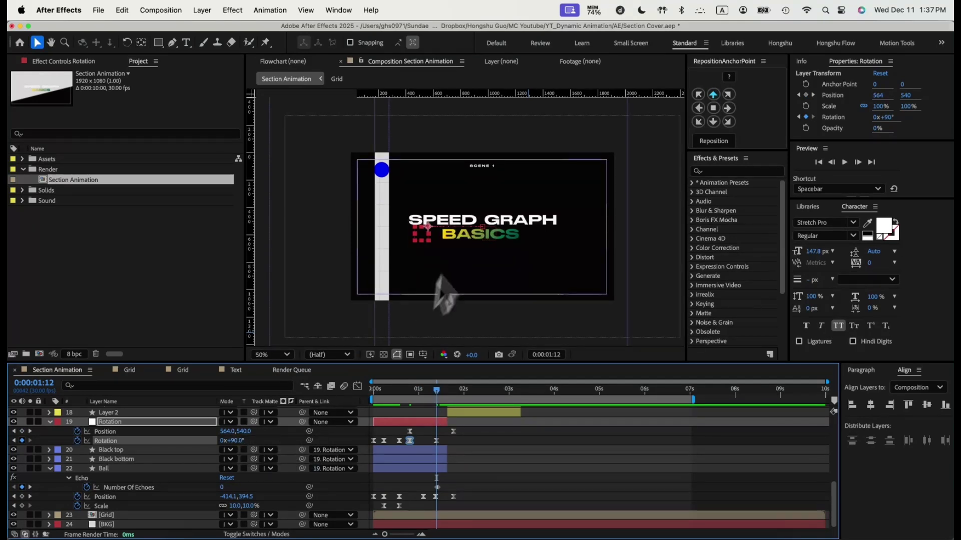
{"action": "mouse_move", "coordinate": [418, 392]}
{"action": "left_mouse_down"}
{"action": "mouse_move", "coordinate": [396, 393]}
{"action": "mouse_move", "coordinate": [426, 393]}
{"action": "left_mouse_up"}
{"action": "left_click_drag", "start_coordinate": [434, 390], "coordinate": [437, 391]}
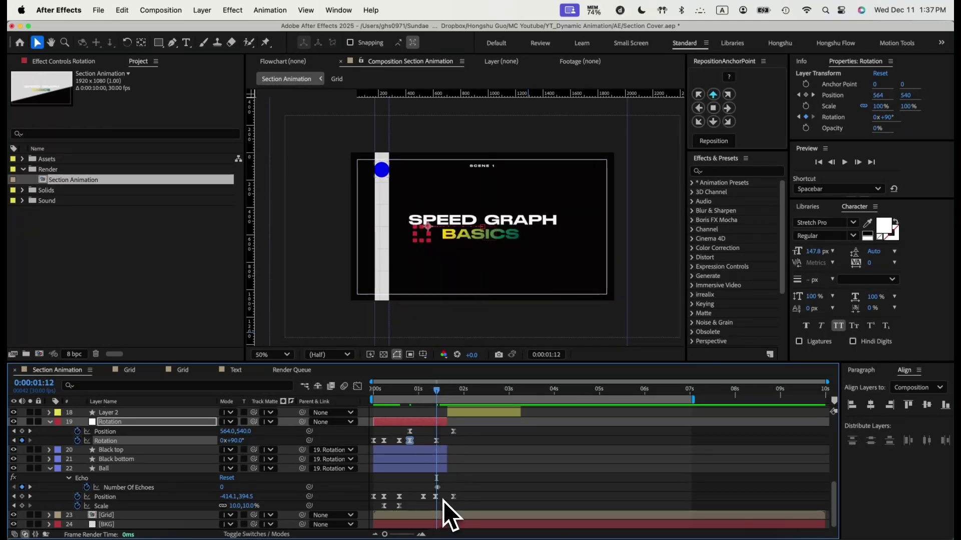
{"action": "left_click", "coordinate": [104, 497]}
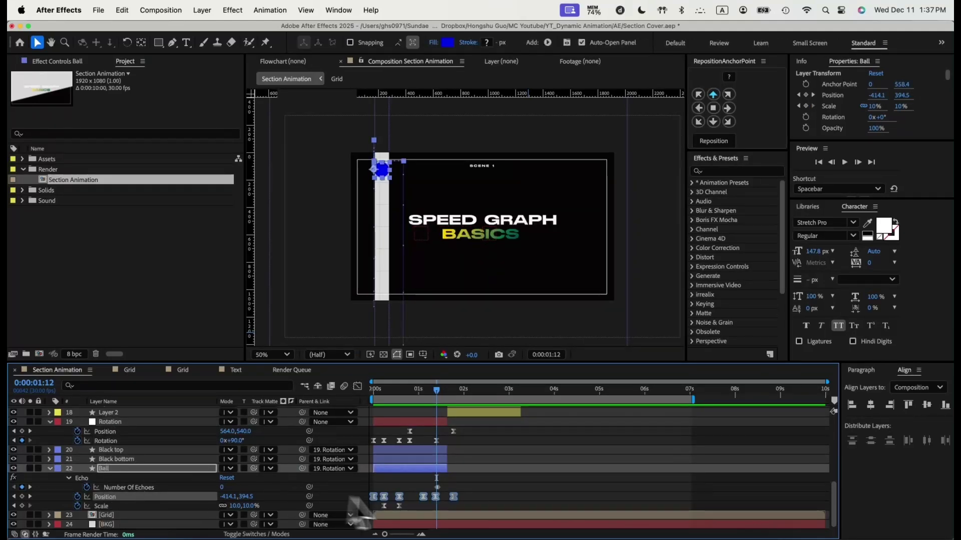
{"action": "left_click", "coordinate": [448, 509]}
{"action": "left_click_drag", "start_coordinate": [440, 397], "coordinate": [445, 393]}
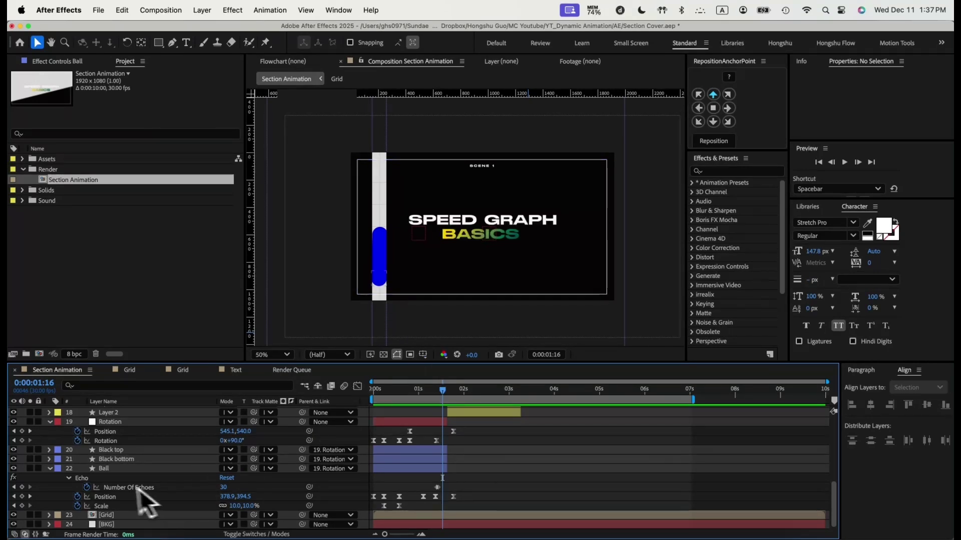
Display the Echo effect settings of the opening scene's Ball layer
{"action": "left_click", "coordinate": [103, 470]}
{"action": "left_click", "coordinate": [59, 61]}
{"action": "left_click", "coordinate": [34, 83]}
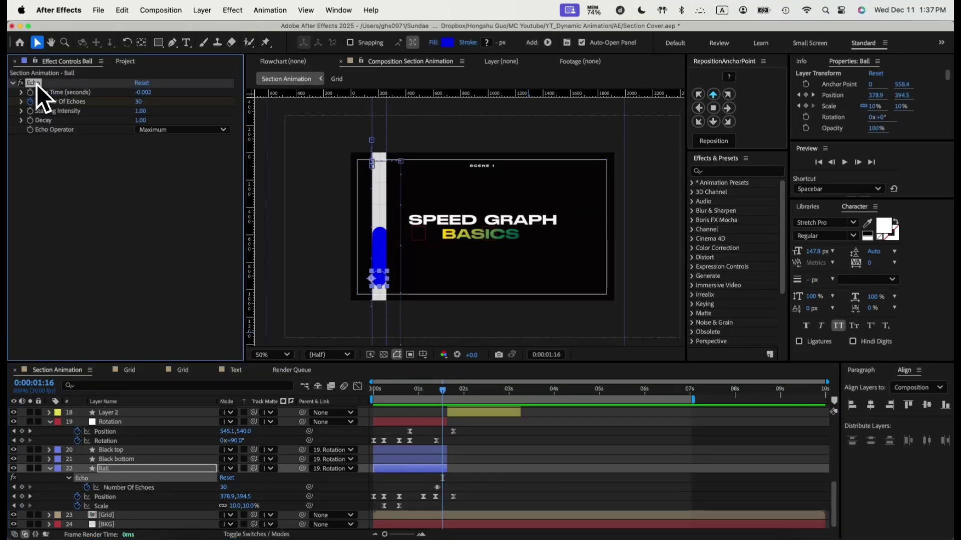
Try 10 as the Ball layer's Number of Echoes at 0:00:01:16, and return it to 30
{"action": "left_click", "coordinate": [139, 102]}
{"action": "left_click", "coordinate": [140, 102]}
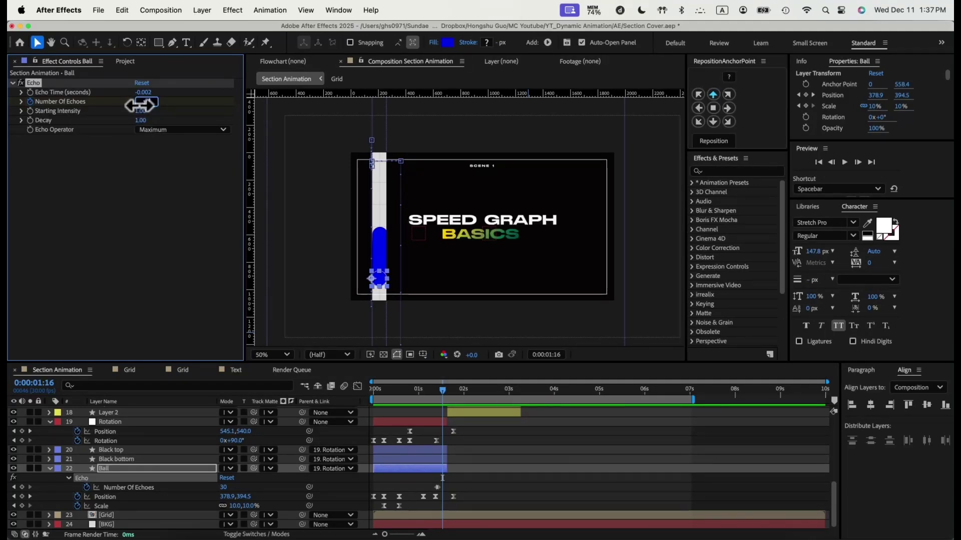
{"action": "type", "text": "10"}
{"action": "key", "text": "Return"}
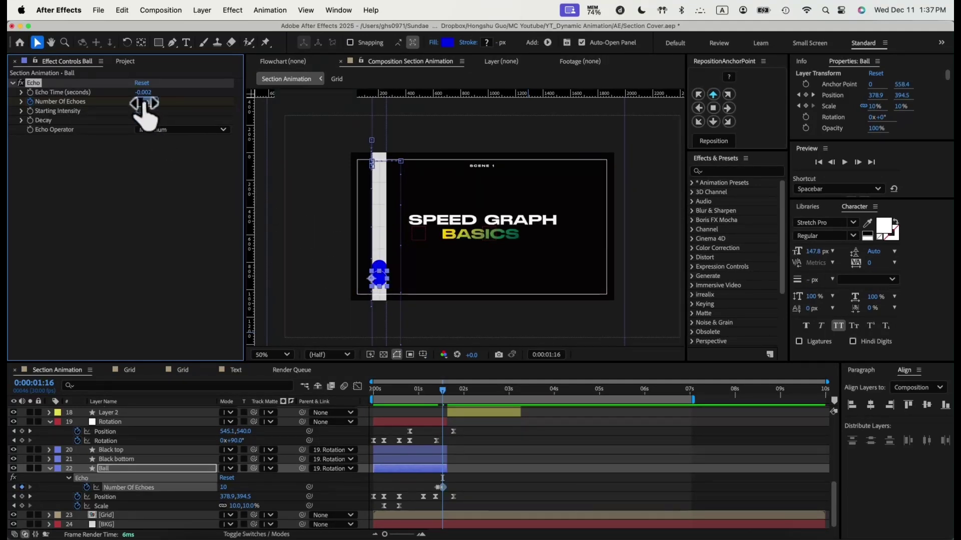
{"action": "left_click_drag", "start_coordinate": [144, 103], "coordinate": [150, 103]}
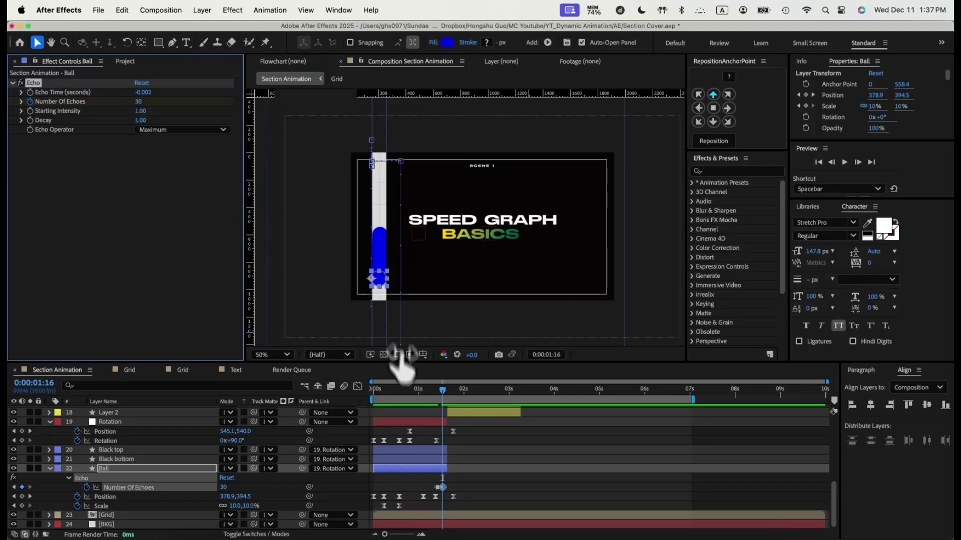
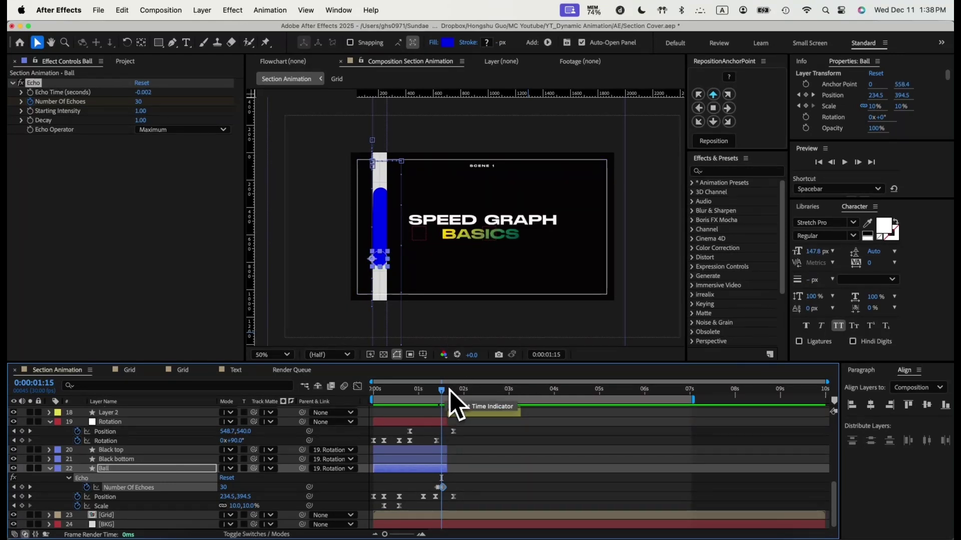
Scrub to 0:00:01:23 to view the transition into the blue square scene, and select that scene's Ball layer
{"action": "left_click_drag", "start_coordinate": [443, 394], "coordinate": [455, 391]}
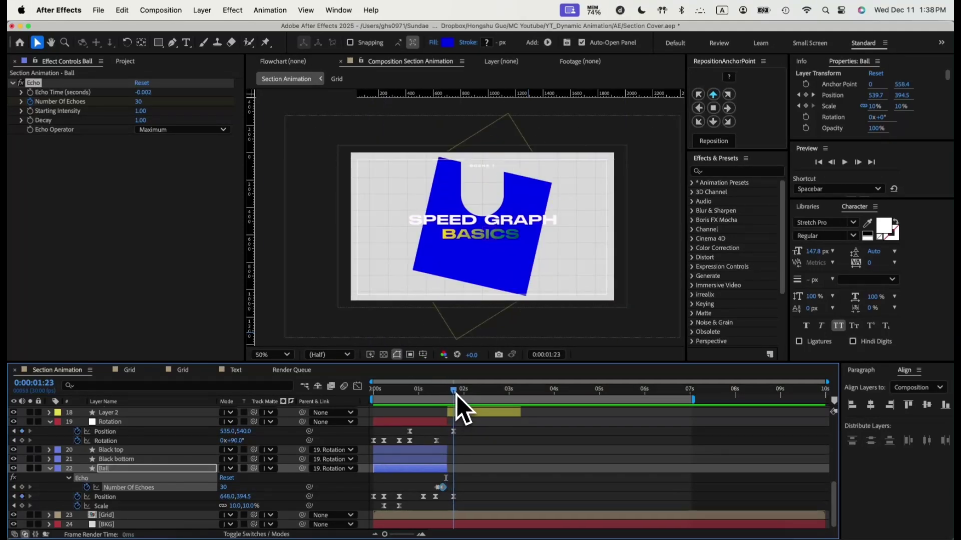
{"action": "scroll", "coordinate": [481, 405], "scroll_direction": "up", "scroll_amount": 3}
{"action": "scroll", "coordinate": [480, 421], "scroll_direction": "up", "scroll_amount": 1}
{"action": "left_click", "coordinate": [145, 447]}
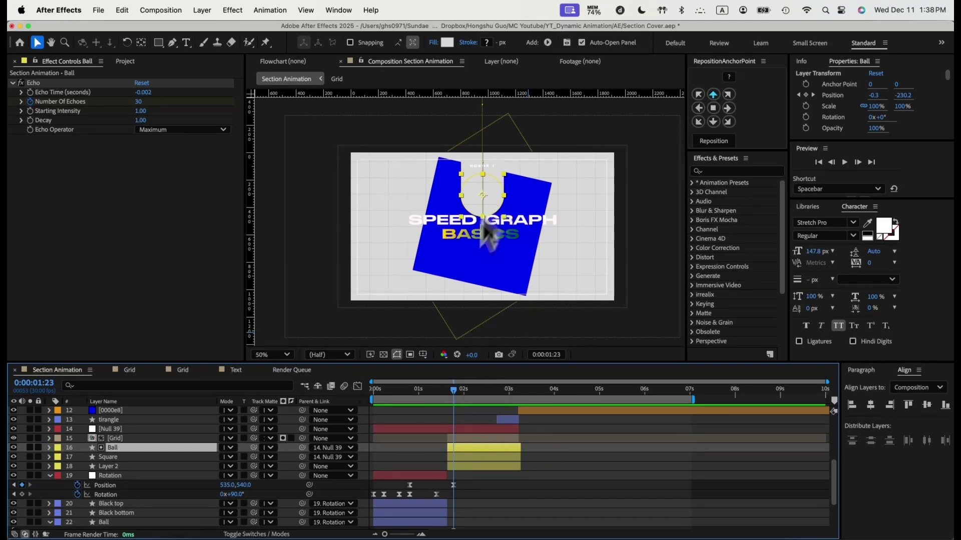
{"action": "mouse_move", "coordinate": [457, 399]}
{"action": "left_mouse_down"}
{"action": "mouse_move", "coordinate": [448, 391]}
{"action": "mouse_move", "coordinate": [453, 402]}
{"action": "left_mouse_up"}
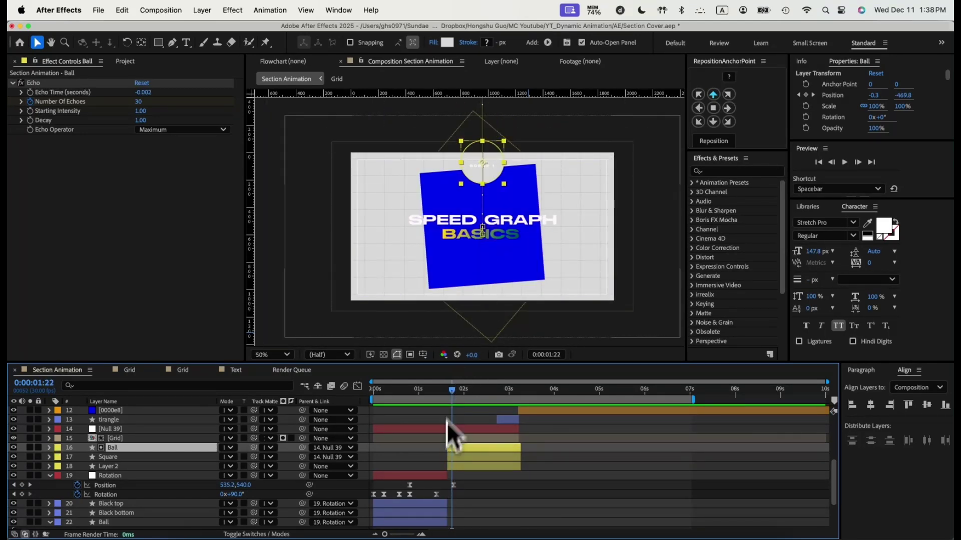
Reveal the Square layer's rotation keyframes and scrub to 0:00:02:00 to examine its spin and the Ball's drop
{"action": "left_click", "coordinate": [120, 457]}
{"action": "key", "text": "u"}
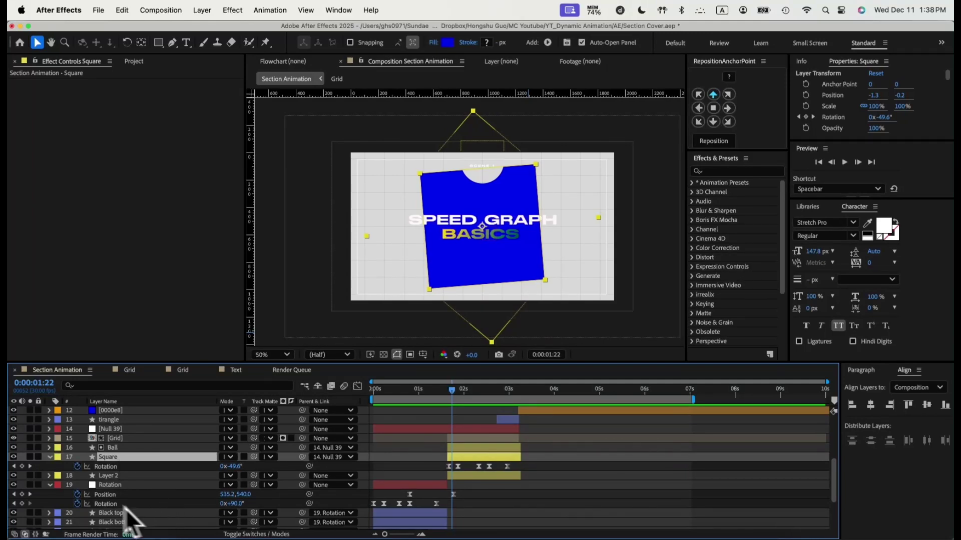
{"action": "left_click", "coordinate": [429, 469]}
{"action": "left_click_drag", "start_coordinate": [450, 396], "coordinate": [456, 400]}
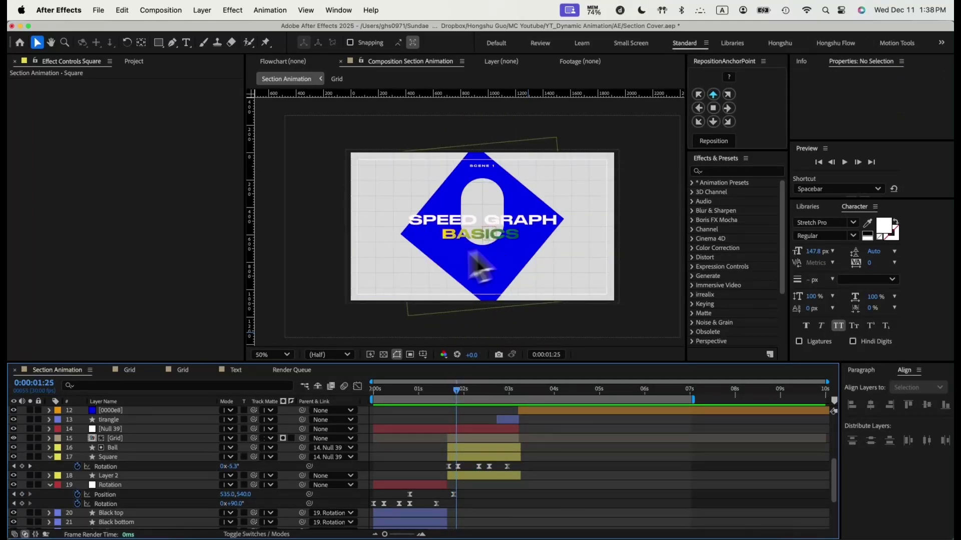
{"action": "left_click", "coordinate": [113, 448]}
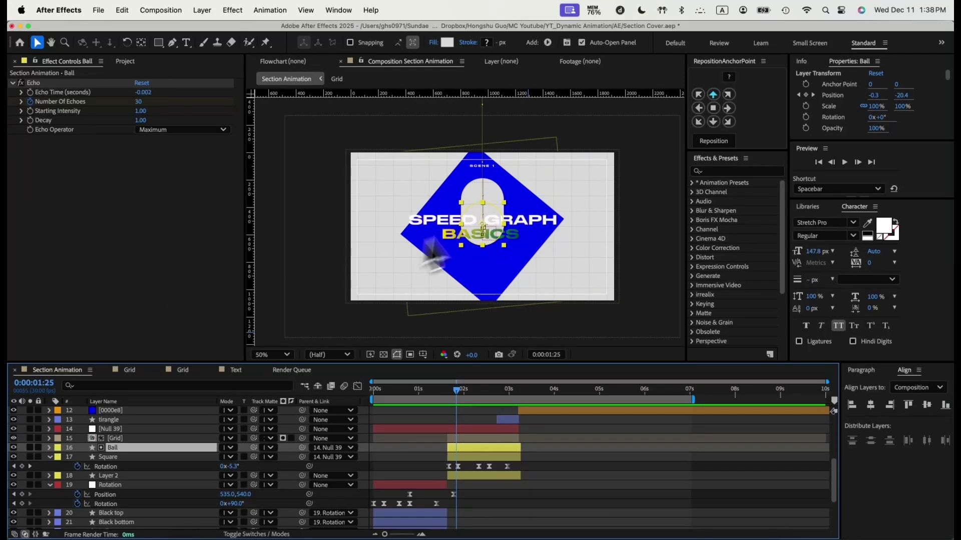
{"action": "left_click_drag", "start_coordinate": [456, 392], "coordinate": [464, 393]}
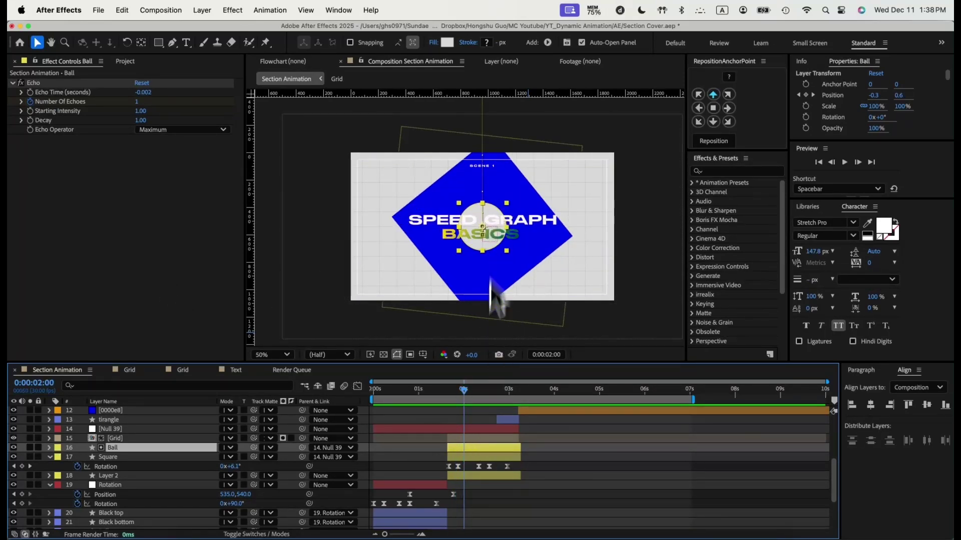
Reveal Null 39's position and scale keyframes and scrub to 0:00:02:29 to examine how the scene scales and moves
{"action": "left_click", "coordinate": [480, 429]}
{"action": "key", "text": "u"}
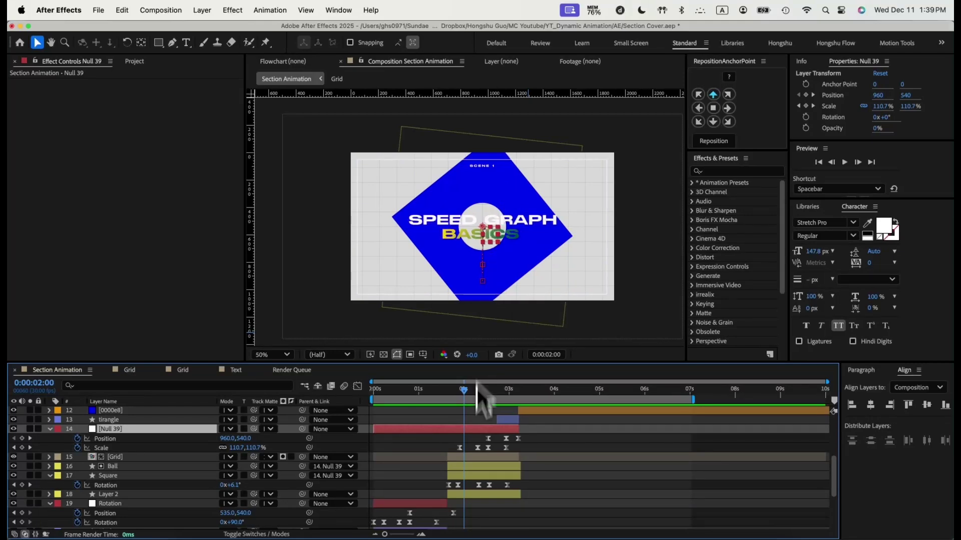
{"action": "left_click_drag", "start_coordinate": [467, 391], "coordinate": [478, 392]}
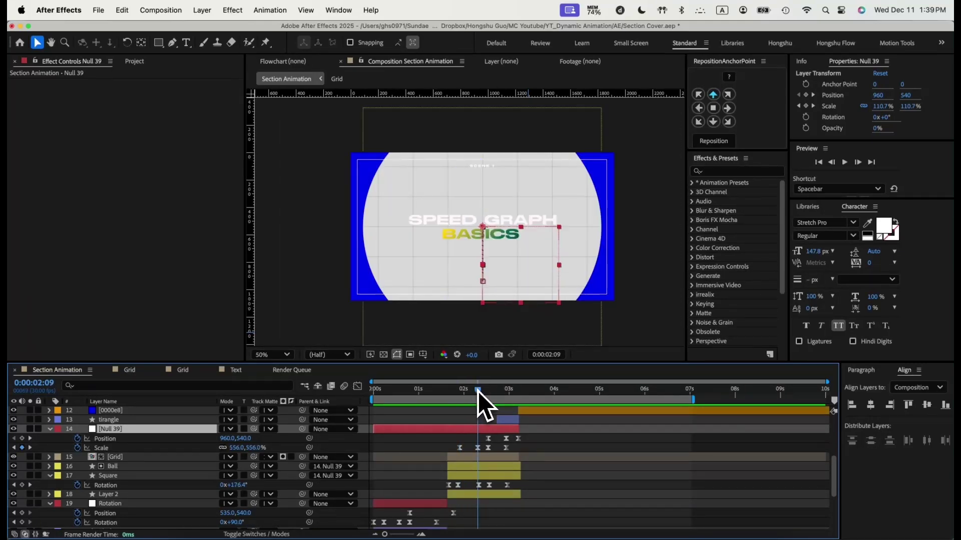
{"action": "left_click_drag", "start_coordinate": [236, 448], "coordinate": [431, 425]}
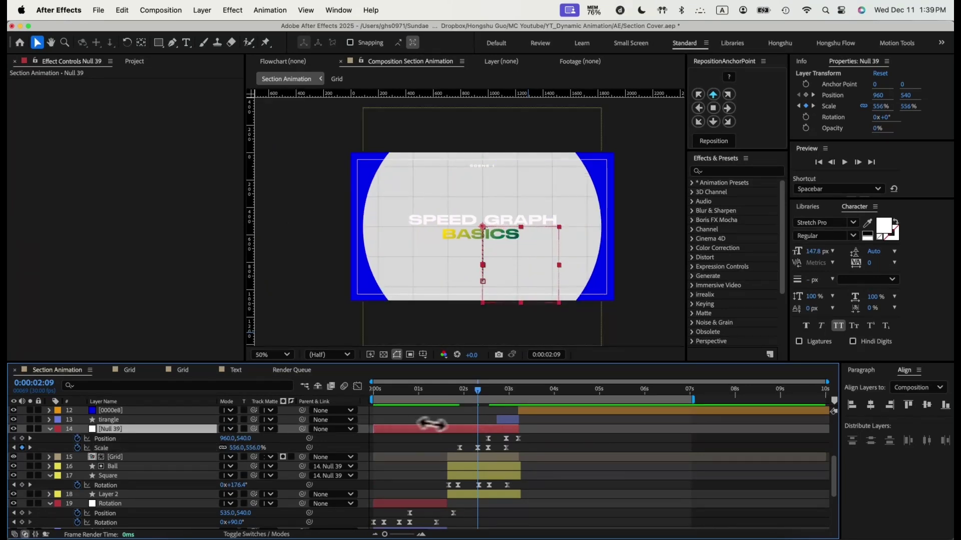
{"action": "left_click", "coordinate": [479, 395]}
{"action": "left_click_drag", "start_coordinate": [479, 394], "coordinate": [509, 390]}
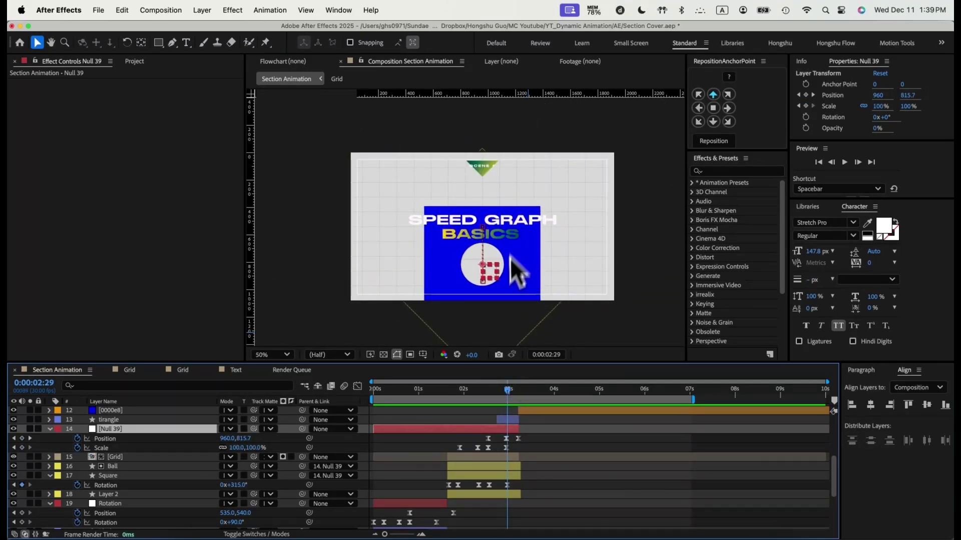
Highlight the Square layer's rotation keyframes, review the spin up to 0:00:02:28, and select Layer 2
{"action": "left_click", "coordinate": [118, 485]}
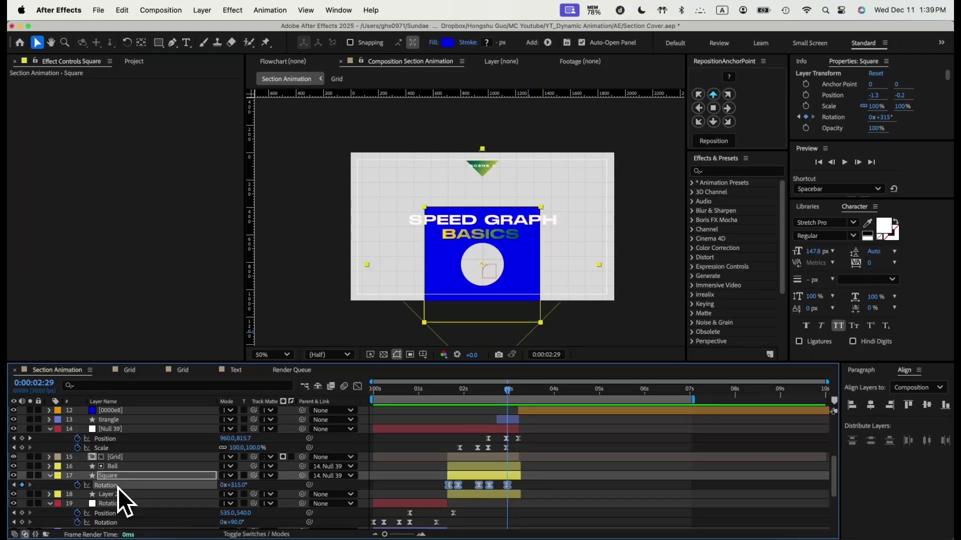
{"action": "left_click", "coordinate": [522, 484]}
{"action": "left_click_drag", "start_coordinate": [488, 394], "coordinate": [507, 395]}
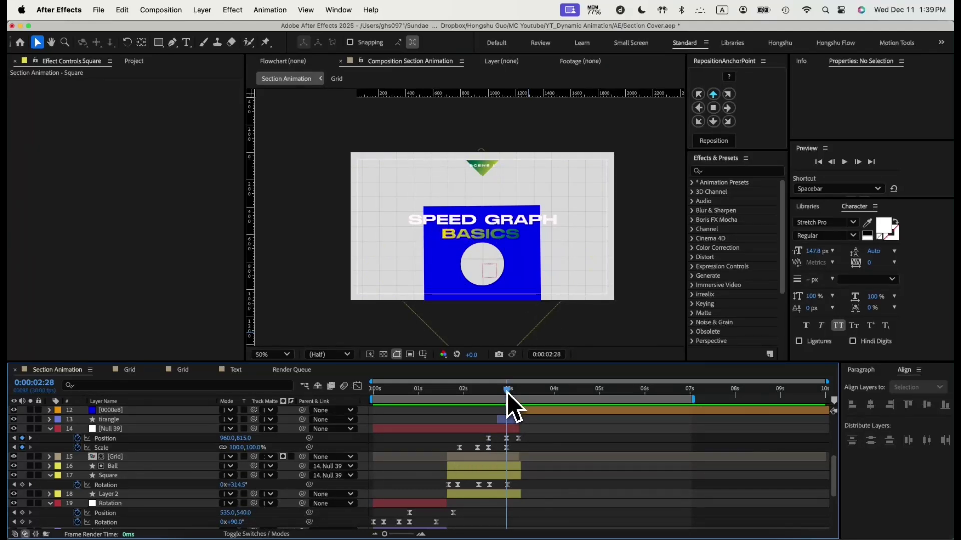
{"action": "left_click", "coordinate": [118, 493]}
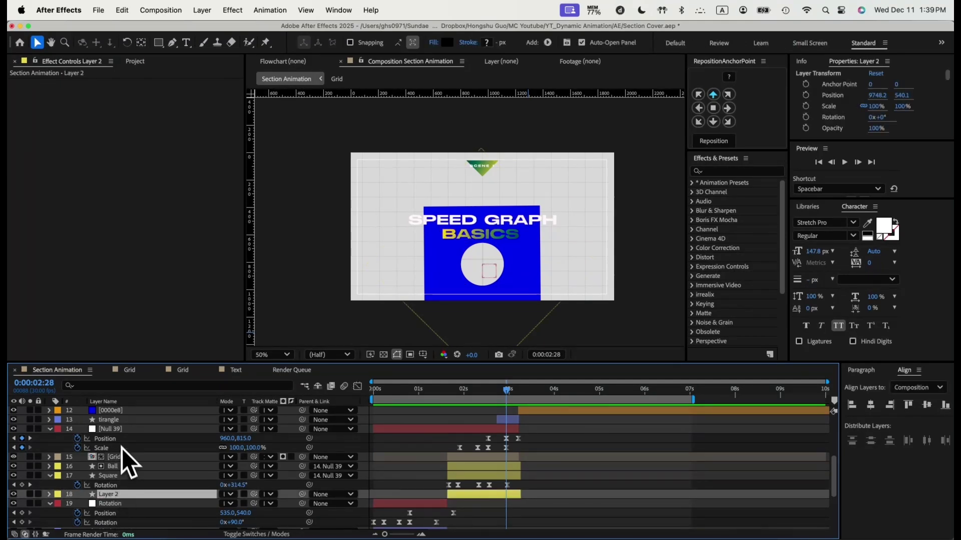
Reveal the triangle layer's position keyframes and scrub to 0:00:03:06 to examine its fall and the cut to the blue scene
{"action": "left_click", "coordinate": [113, 421]}
{"action": "key", "text": "p"}
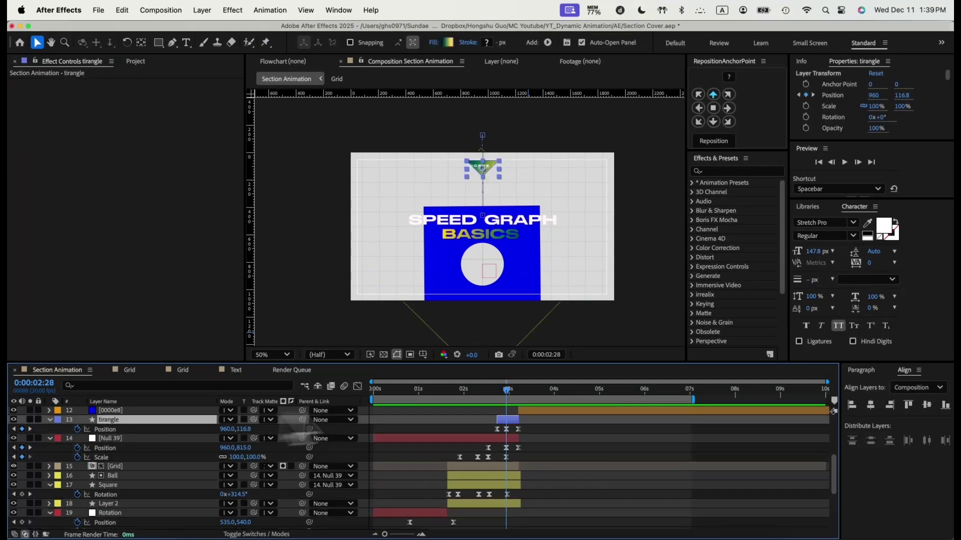
{"action": "left_click", "coordinate": [498, 391]}
{"action": "left_click_drag", "start_coordinate": [498, 392], "coordinate": [513, 388]}
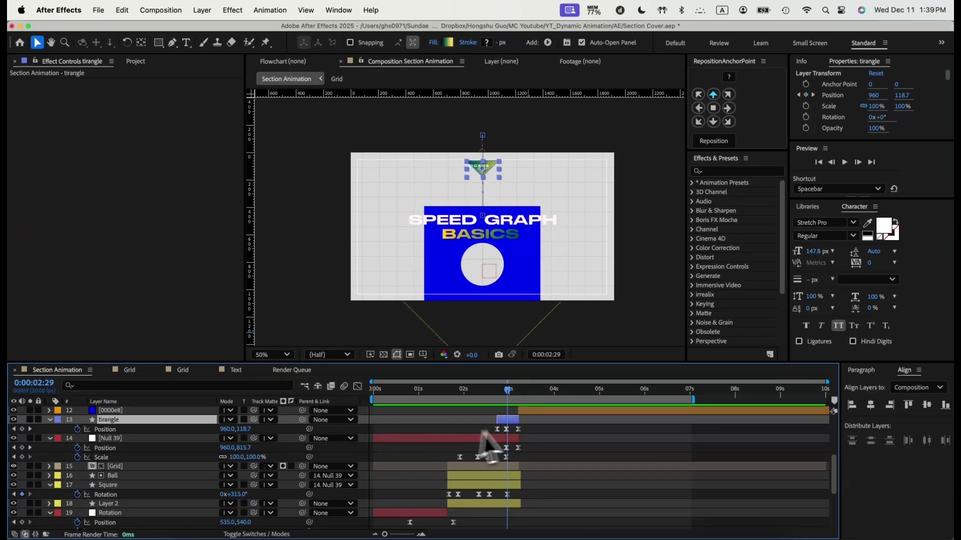
{"action": "mouse_move", "coordinate": [509, 389]}
{"action": "left_mouse_down"}
{"action": "mouse_move", "coordinate": [518, 392]}
{"action": "mouse_move", "coordinate": [506, 392]}
{"action": "left_mouse_up"}
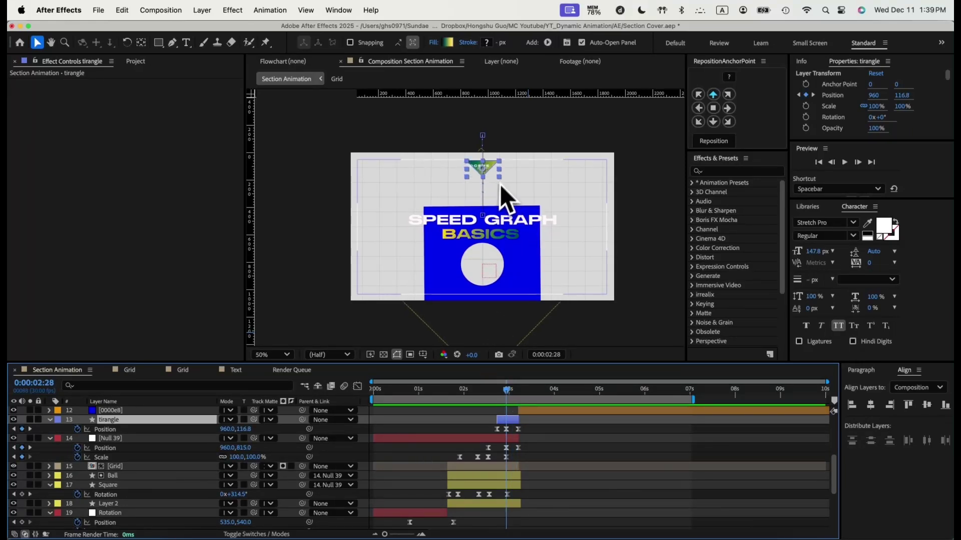
{"action": "left_click_drag", "start_coordinate": [509, 390], "coordinate": [519, 389]}
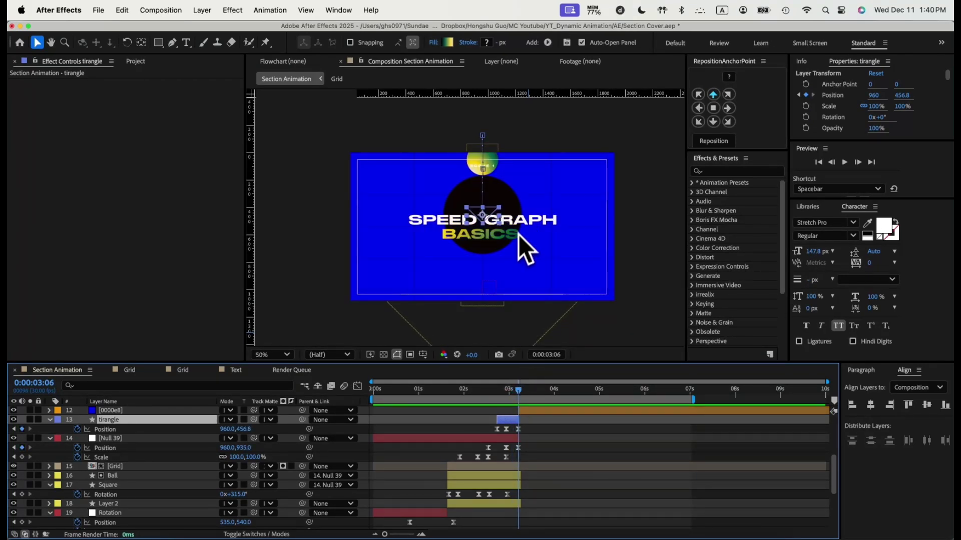
Reveal the keyframed properties of the Green Ball, Black Ball and Grid layers, leaving nothing selected
{"action": "scroll", "coordinate": [524, 451], "scroll_direction": "up", "scroll_amount": 5}
{"action": "scroll", "coordinate": [557, 448], "scroll_direction": "up", "scroll_amount": 2}
{"action": "left_click", "coordinate": [545, 457]}
{"action": "left_click", "coordinate": [545, 485], "text": "shift"}
{"action": "key", "text": "u"}
{"action": "scroll", "coordinate": [603, 471], "scroll_direction": "down", "scroll_amount": 2}
{"action": "left_click", "coordinate": [603, 457]}
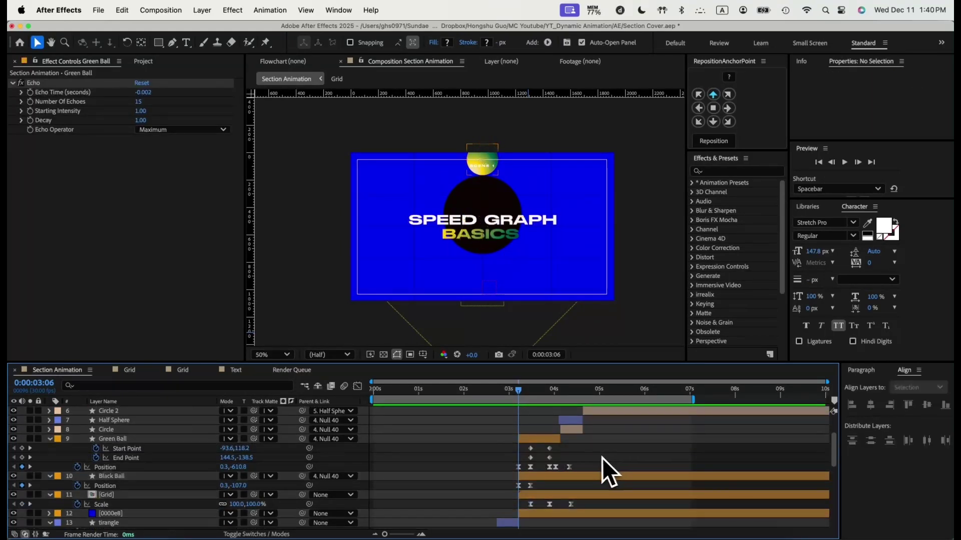
Select the Green Ball, check its Echo settings and position keyframes, and magnify the timeline while scrubbing its movement
{"action": "left_click", "coordinate": [485, 159]}
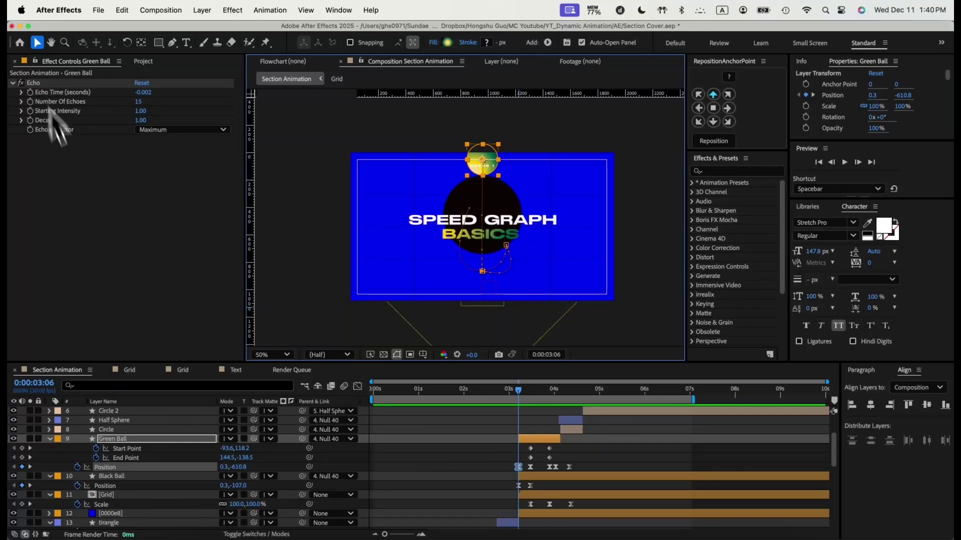
{"action": "left_click", "coordinate": [488, 430]}
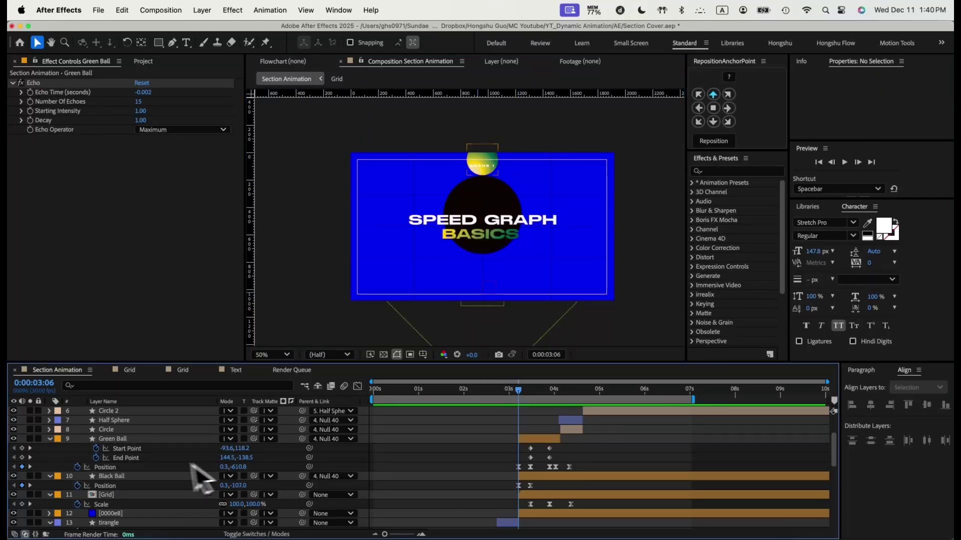
{"action": "left_click", "coordinate": [105, 467]}
{"action": "mouse_move", "coordinate": [519, 391]}
{"action": "left_mouse_down"}
{"action": "mouse_move", "coordinate": [491, 391]}
{"action": "mouse_move", "coordinate": [516, 388]}
{"action": "left_mouse_up"}
{"action": "key", "text": "="}
Select Null 40 and scrub to 0:00:03:27 to examine how its scale keyframes enlarge the two balls
{"action": "key", "text": "super+Down"}
{"action": "key", "text": "super+Up"}
{"action": "key", "text": "super+Up"}
{"action": "key", "text": "super+Up"}
{"action": "key", "text": "super+Up"}
{"action": "key", "text": "super+Up"}
{"action": "key", "text": "super+Up"}
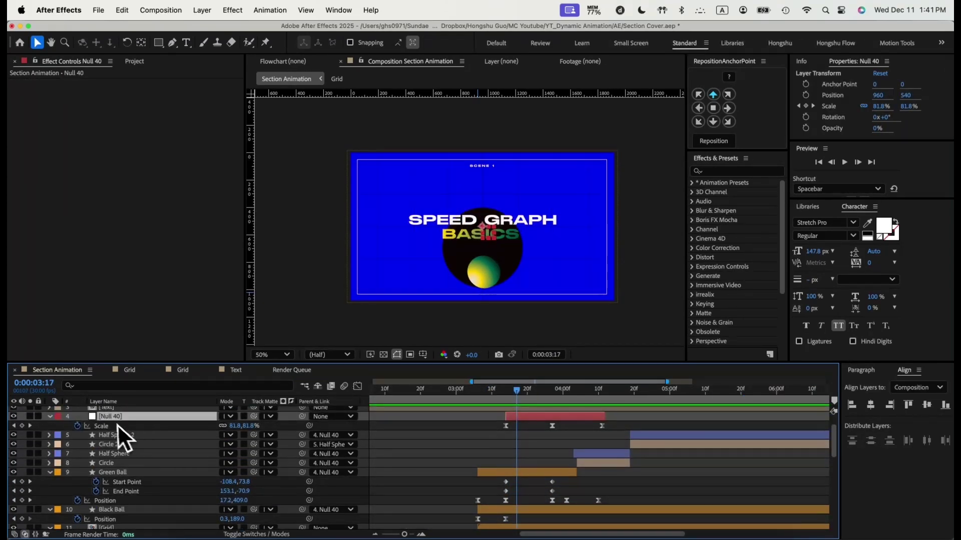
{"action": "left_click_drag", "start_coordinate": [522, 390], "coordinate": [545, 391]}
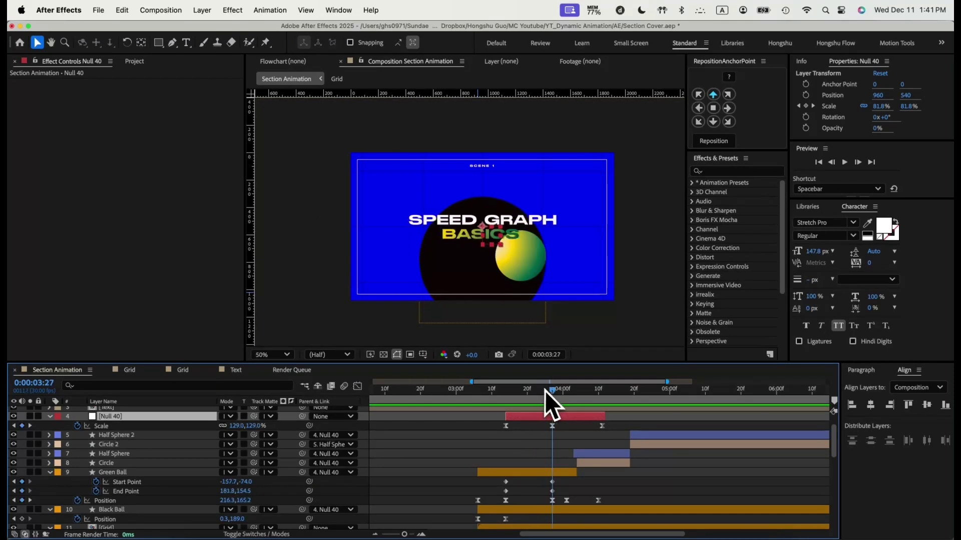
Scroll to the Grid layer and scrub back to 0:00:03:22 to examine how its scale keyframes accompany those of Null 40
{"action": "left_click_drag", "start_coordinate": [236, 426], "coordinate": [400, 486]}
{"action": "scroll", "coordinate": [399, 485], "scroll_direction": "down", "scroll_amount": 3}
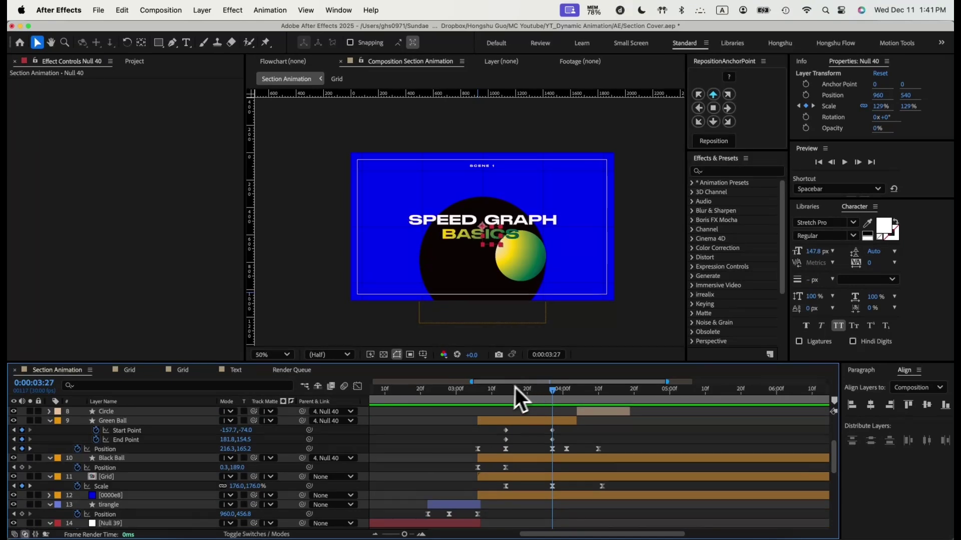
{"action": "left_click", "coordinate": [533, 389]}
{"action": "left_click_drag", "start_coordinate": [534, 391], "coordinate": [538, 391]}
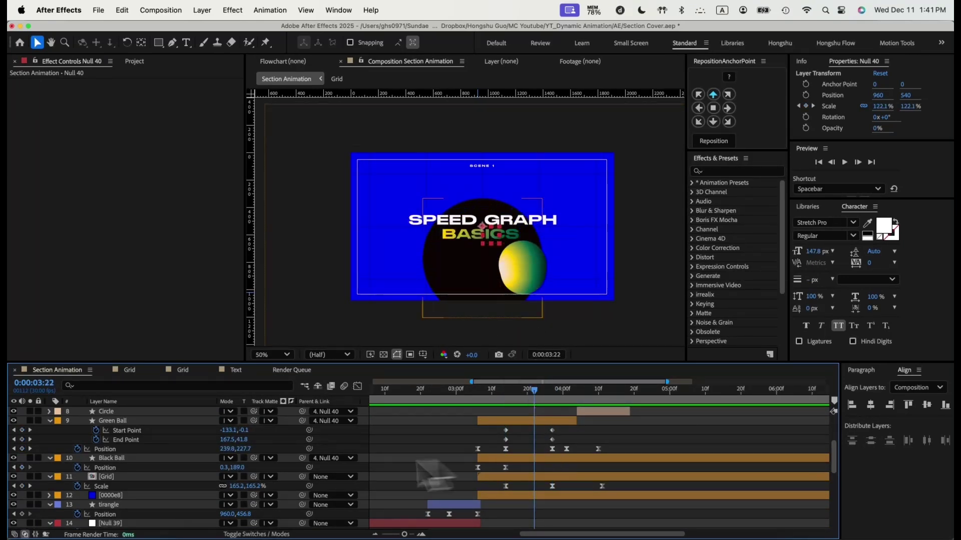
Check the Green Ball's position keyframes, clear the selection, and scrub to 0:00:04:04 to examine its path and the switch to the half sphere
{"action": "left_click", "coordinate": [135, 450]}
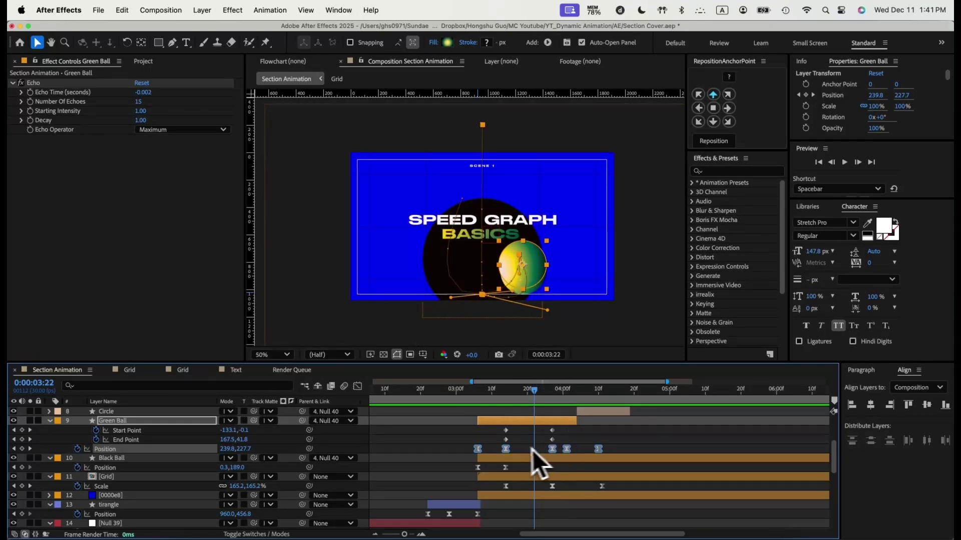
{"action": "left_click", "coordinate": [587, 446]}
{"action": "left_click_drag", "start_coordinate": [533, 392], "coordinate": [545, 429]}
{"action": "scroll", "coordinate": [543, 435], "scroll_direction": "up", "scroll_amount": 3}
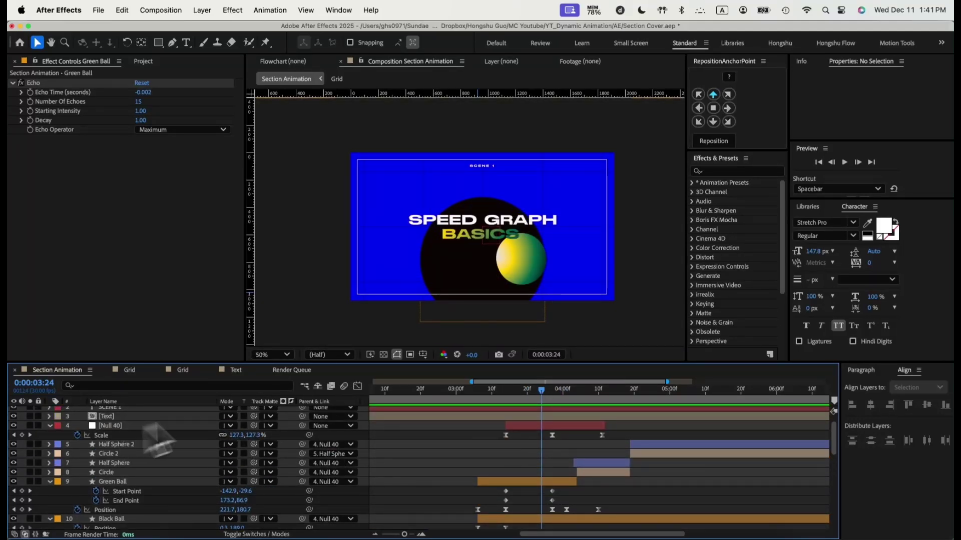
{"action": "left_click_drag", "start_coordinate": [536, 392], "coordinate": [571, 386]}
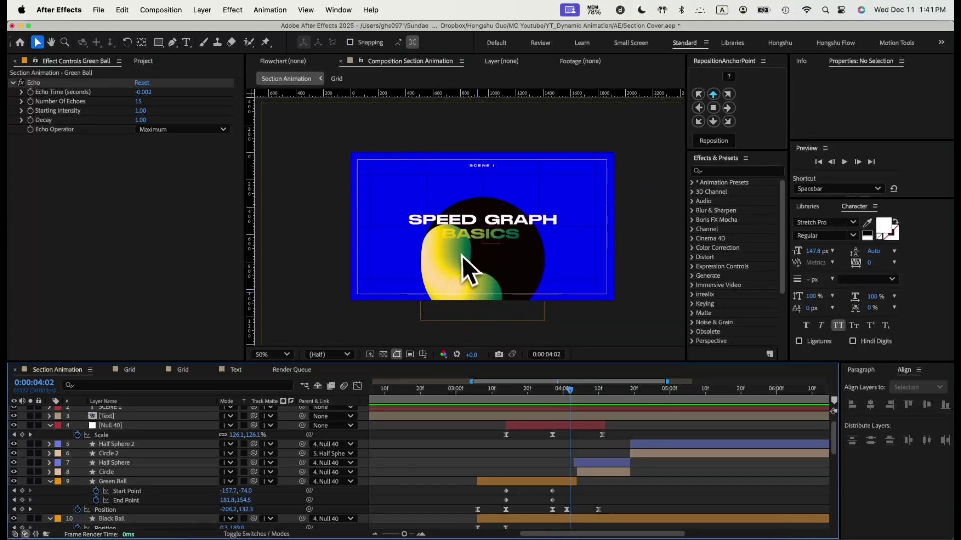
{"action": "left_click_drag", "start_coordinate": [572, 396], "coordinate": [579, 395]}
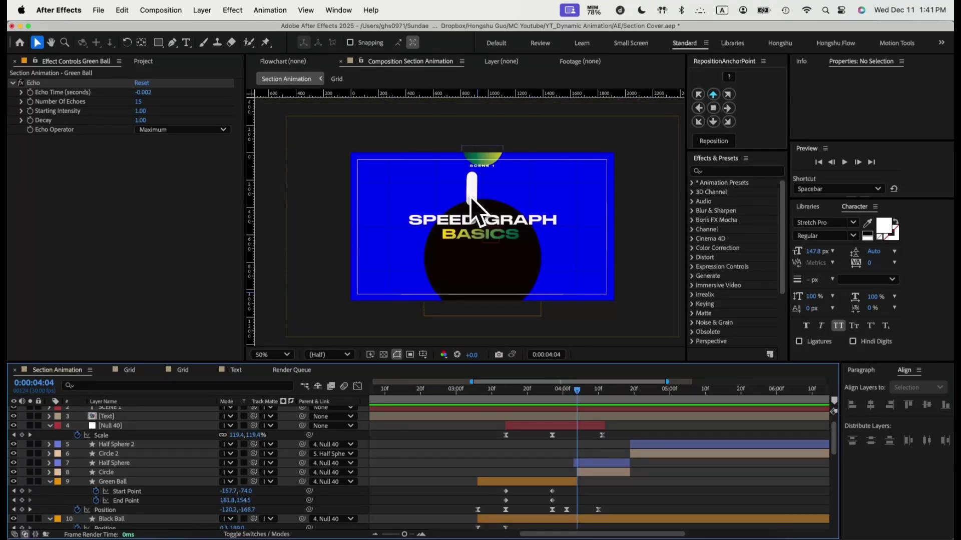
Reveal the Circle layer's Echo and position keyframes, then scrub to 0:00:04:09 with nothing selected to examine its movement
{"action": "left_click", "coordinate": [110, 474]}
{"action": "key", "text": "u"}
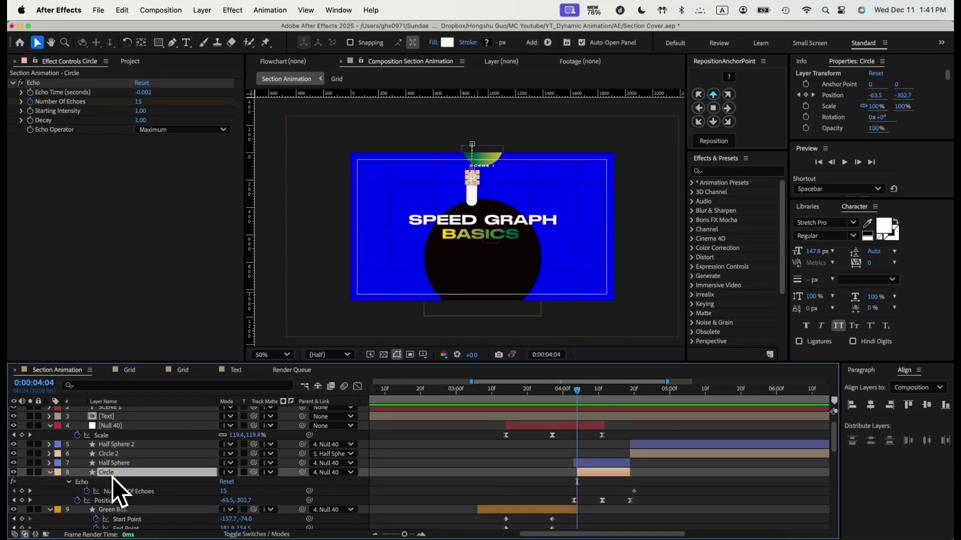
{"action": "left_click", "coordinate": [616, 495]}
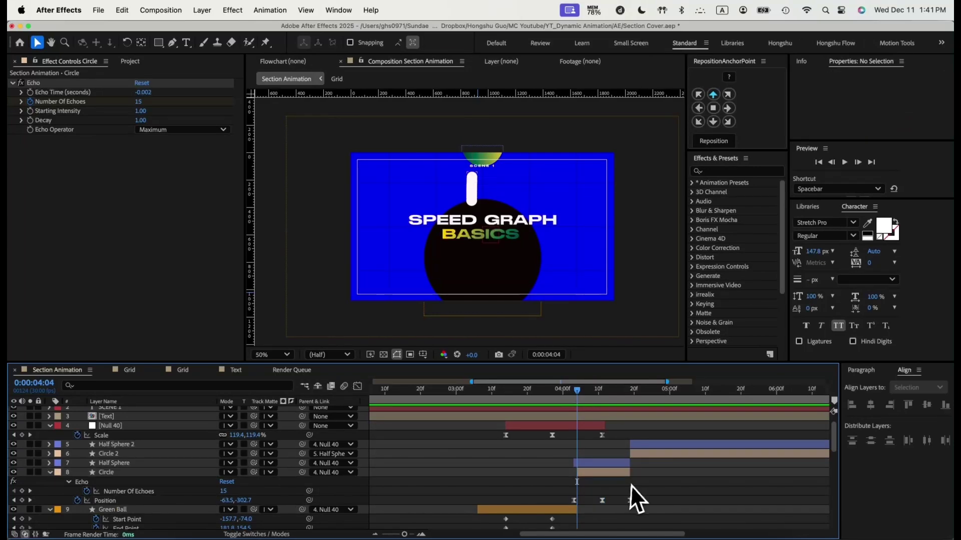
{"action": "mouse_move", "coordinate": [580, 392]}
{"action": "left_mouse_down"}
{"action": "mouse_move", "coordinate": [599, 391]}
{"action": "mouse_move", "coordinate": [569, 391]}
{"action": "mouse_move", "coordinate": [592, 391]}
{"action": "left_mouse_up"}
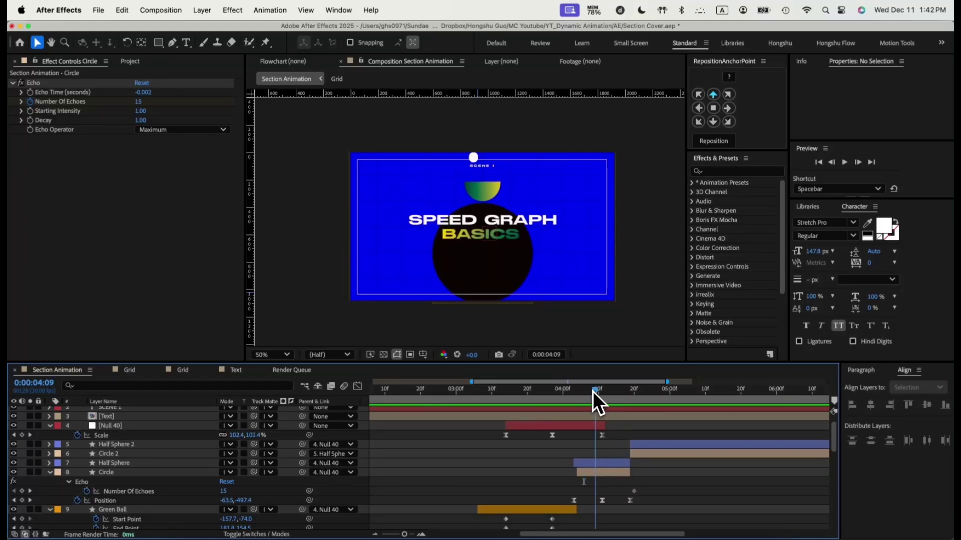
Reveal the Half Sphere's position and rotation keyframes, select Circle 2, and scrub to 0:00:04:19 to examine the tilt and layer handover
{"action": "key", "text": "u"}
{"action": "left_click", "coordinate": [118, 456]}
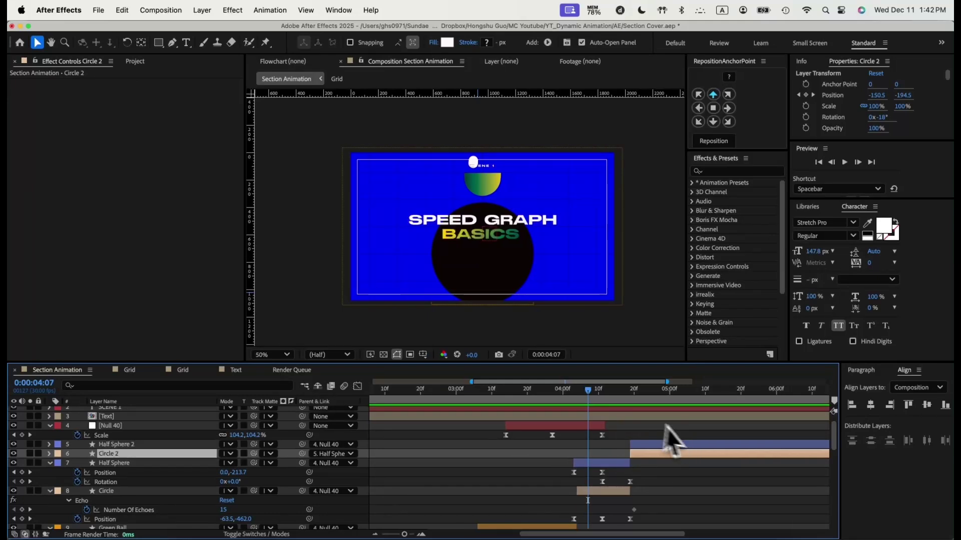
{"action": "left_click_drag", "start_coordinate": [590, 393], "coordinate": [617, 390]}
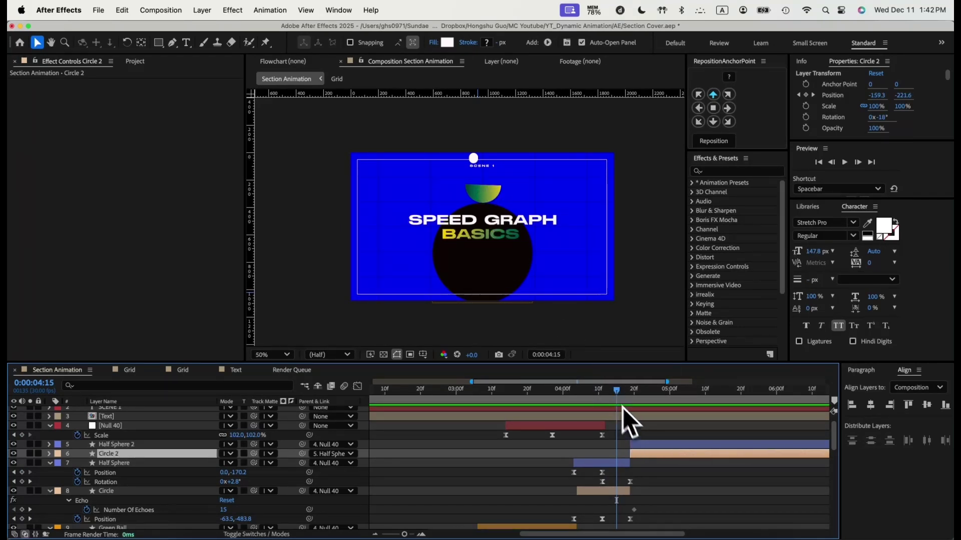
{"action": "left_click_drag", "start_coordinate": [618, 391], "coordinate": [630, 395]}
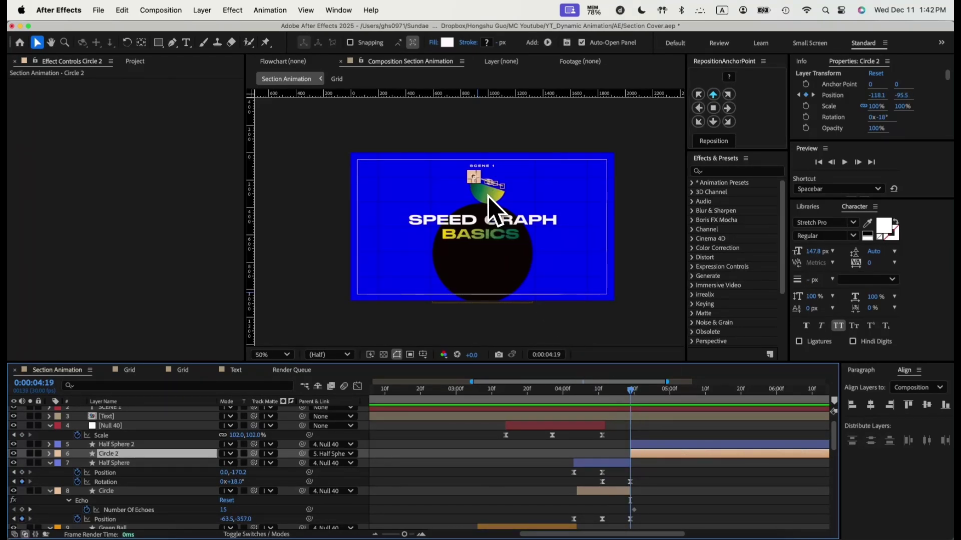
Reveal Circle 2's position keyframes, clear the selection, and scrub to 0:00:06:19 to examine how it rolls on the half sphere
{"action": "key", "text": "p"}
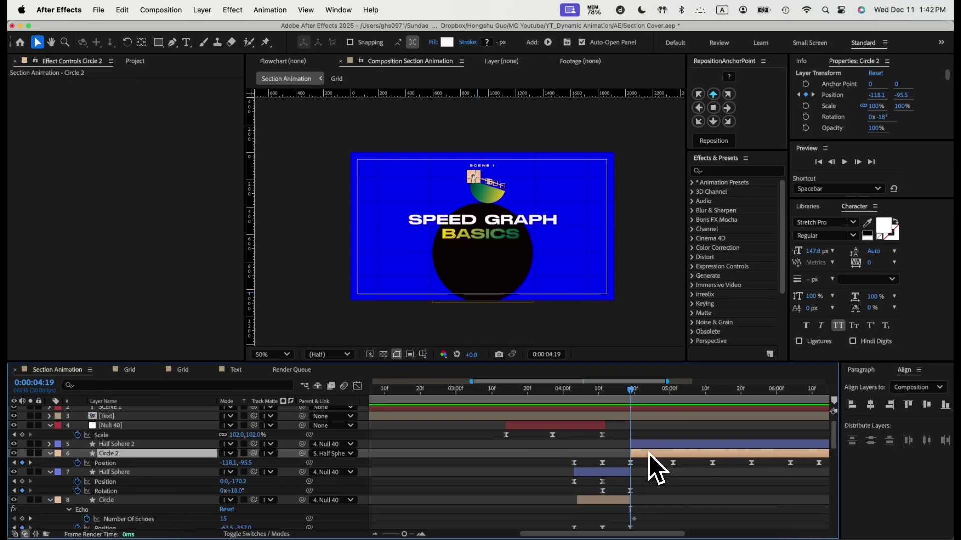
{"action": "scroll", "coordinate": [660, 475], "scroll_direction": "right", "scroll_amount": 5}
{"action": "left_click", "coordinate": [641, 484]}
{"action": "left_click_drag", "start_coordinate": [520, 392], "coordinate": [614, 386]}
{"action": "left_click", "coordinate": [634, 389]}
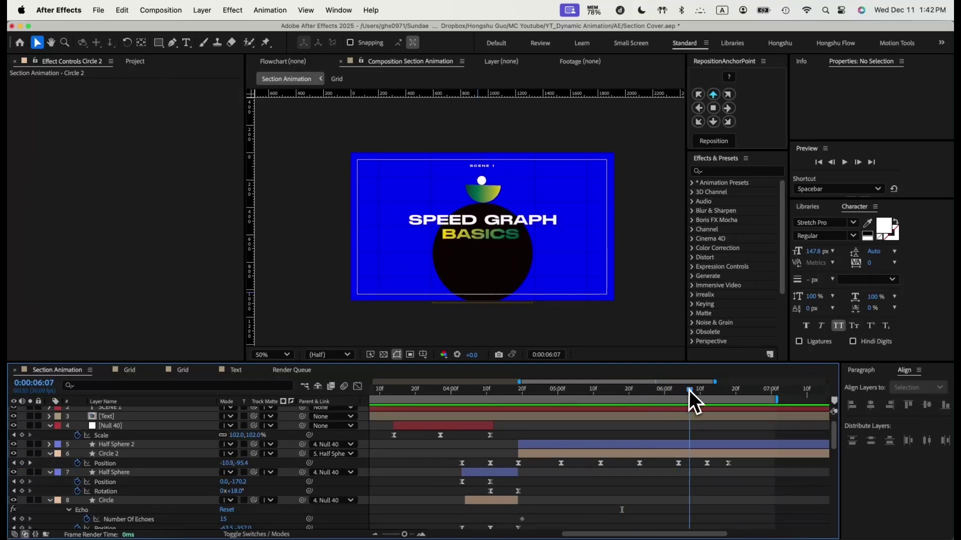
{"action": "left_click_drag", "start_coordinate": [725, 390], "coordinate": [733, 390]}
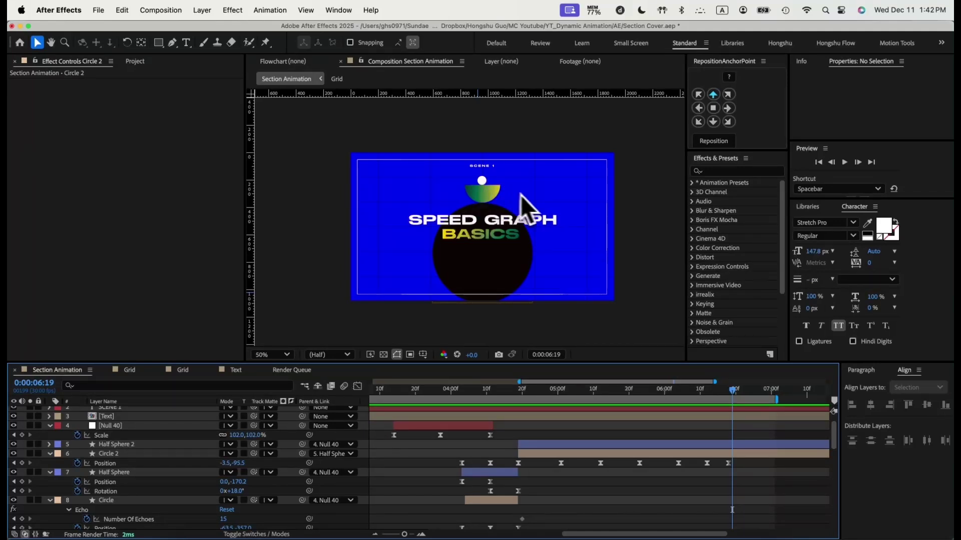
Reveal Half Sphere 2's position and rotation keyframes and scrub from 0:00:04:26 onward to examine its rocking beneath the circle
{"action": "left_click", "coordinate": [559, 445]}
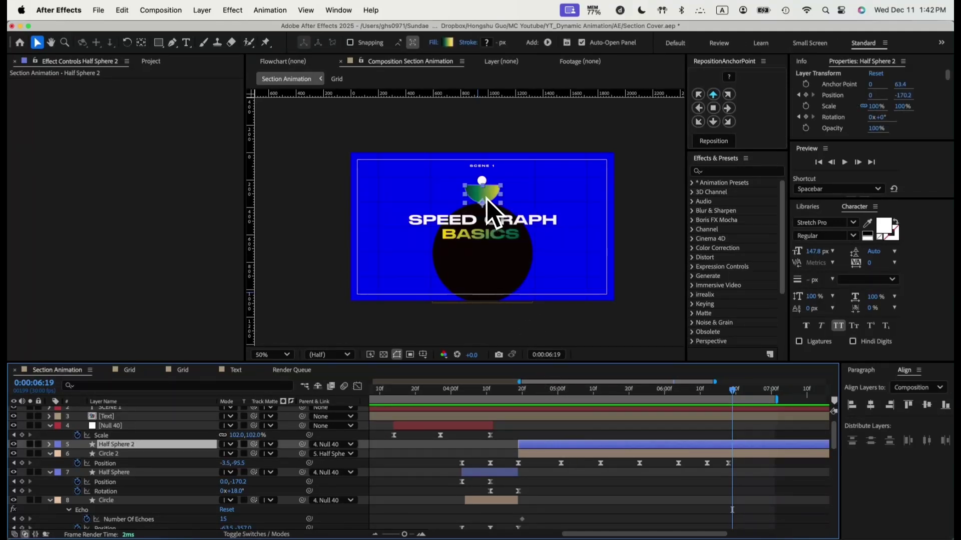
{"action": "key", "text": "u"}
{"action": "left_click", "coordinate": [534, 398]}
{"action": "left_click_drag", "start_coordinate": [535, 397], "coordinate": [544, 395]}
{"action": "left_click", "coordinate": [585, 456]}
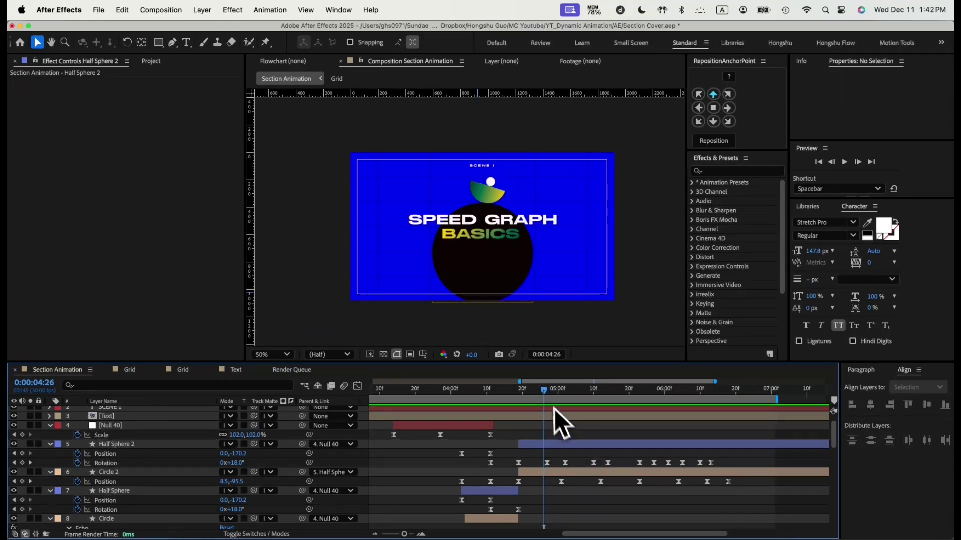
{"action": "left_click_drag", "start_coordinate": [546, 393], "coordinate": [732, 395]}
Step back through the keyframes to 0:00:05:02 and fit the whole composition duration in the timeline
{"action": "key", "text": "j"}
{"action": "key", "text": "j"}
{"action": "key", "text": "j"}
{"action": "key", "text": "j"}
{"action": "key", "text": "j"}
{"action": "key", "text": "j"}
{"action": "key", "text": "j"}
{"action": "key", "text": "j"}
{"action": "key", "text": "semicolon"}
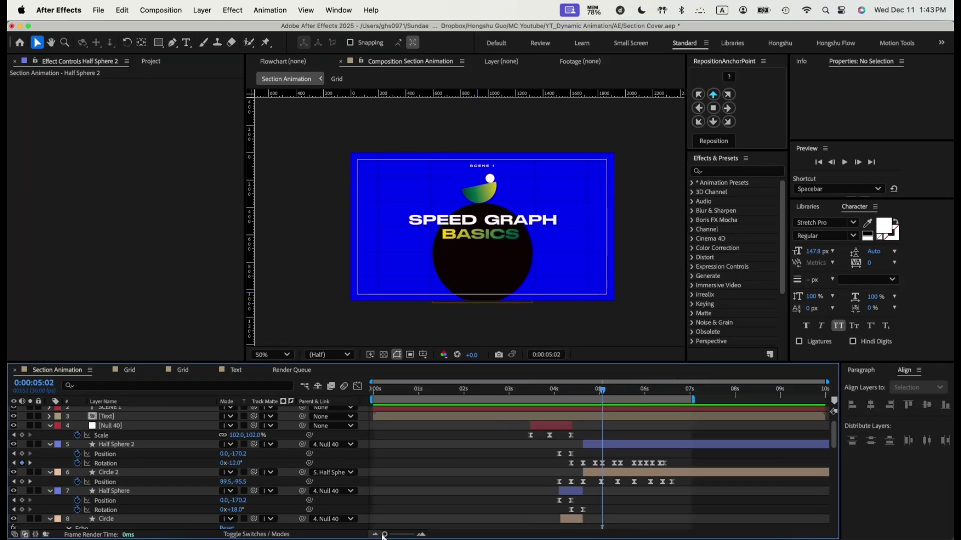
Play a preview of the Section Animation composition to review the complete sequence
{"action": "key", "text": "j"}
{"action": "key", "text": "j"}
{"action": "key", "text": "j"}
{"action": "key", "text": "j"}
{"action": "key", "text": "j"}
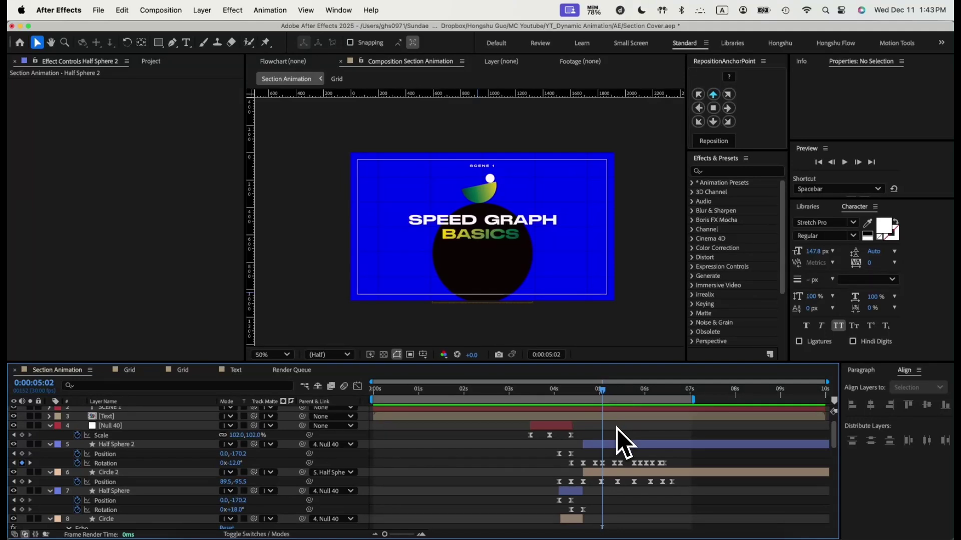
{"action": "key", "text": "space"}
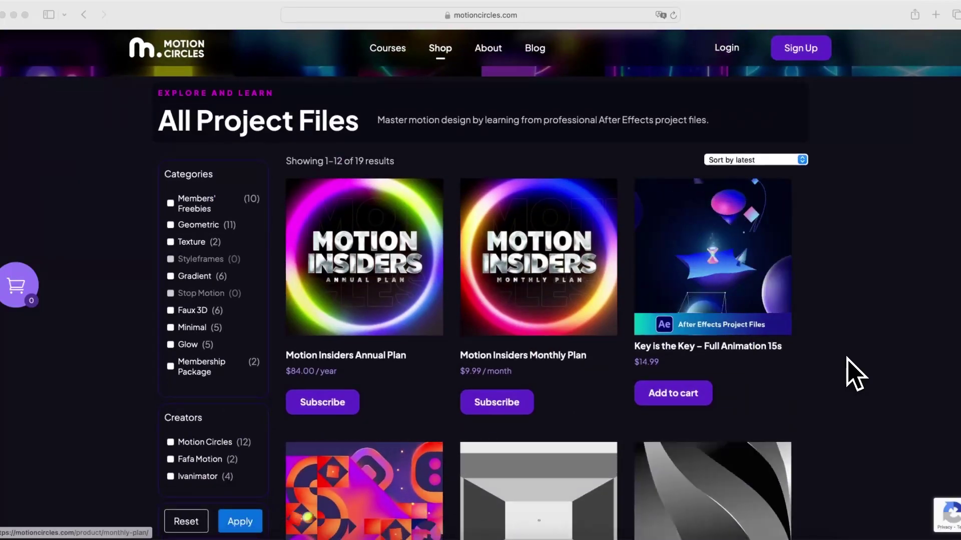
Switch to the Motion Circles shop in the browser and look through the All Project Files listing
{"action": "scroll", "coordinate": [853, 373], "scroll_direction": "down", "scroll_amount": 3}
{"action": "scroll", "coordinate": [853, 374], "scroll_direction": "down", "scroll_amount": 4}
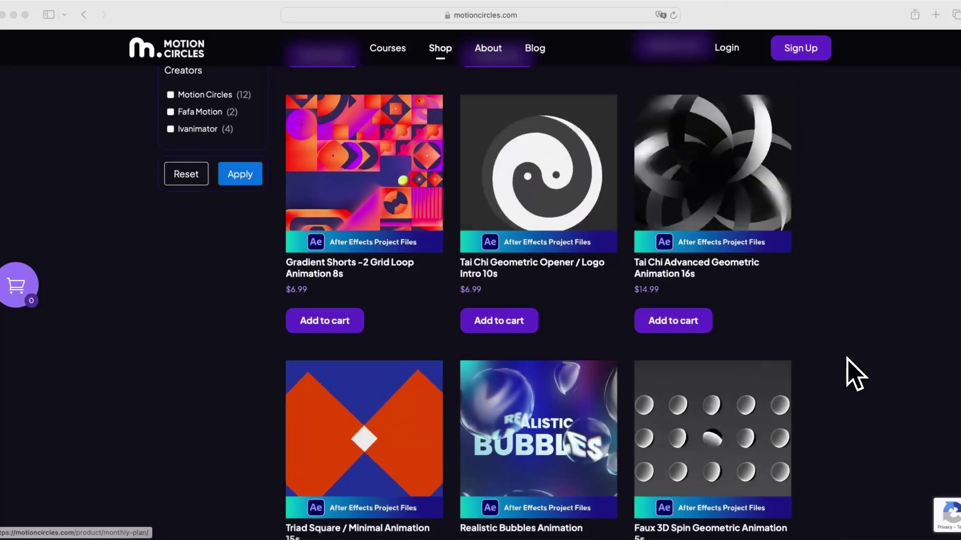
{"action": "scroll", "coordinate": [854, 373], "scroll_direction": "down", "scroll_amount": 4}
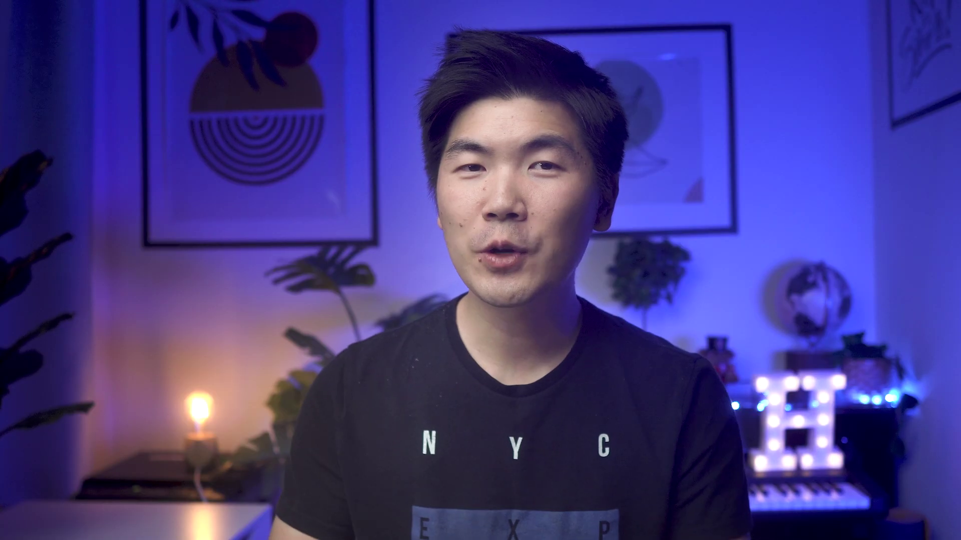